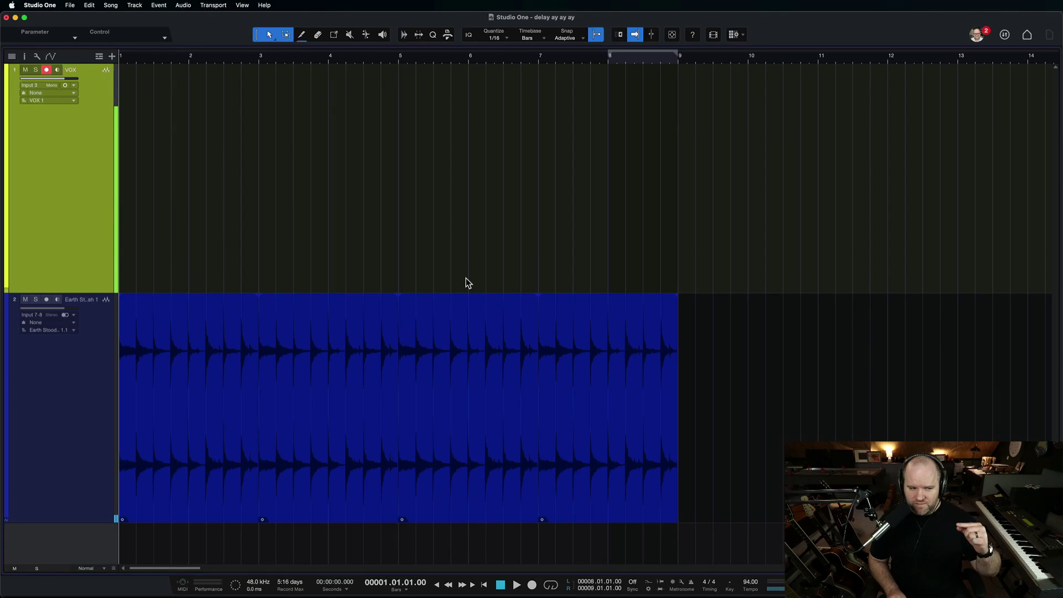
Record a short vocal take on the VOX track from the start of the song
key(KP_Multiply)
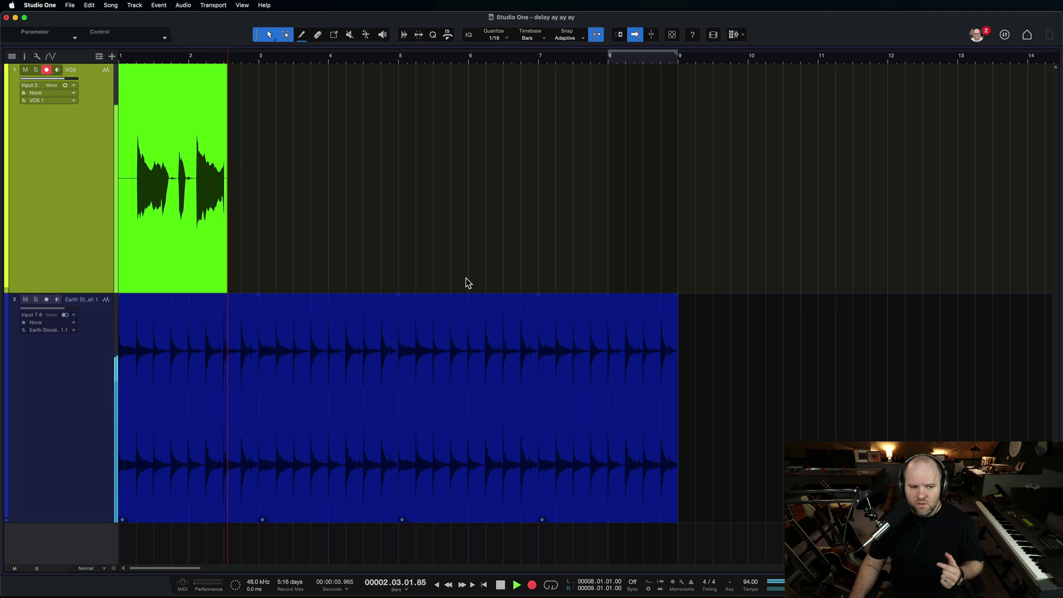
click(724, 250)
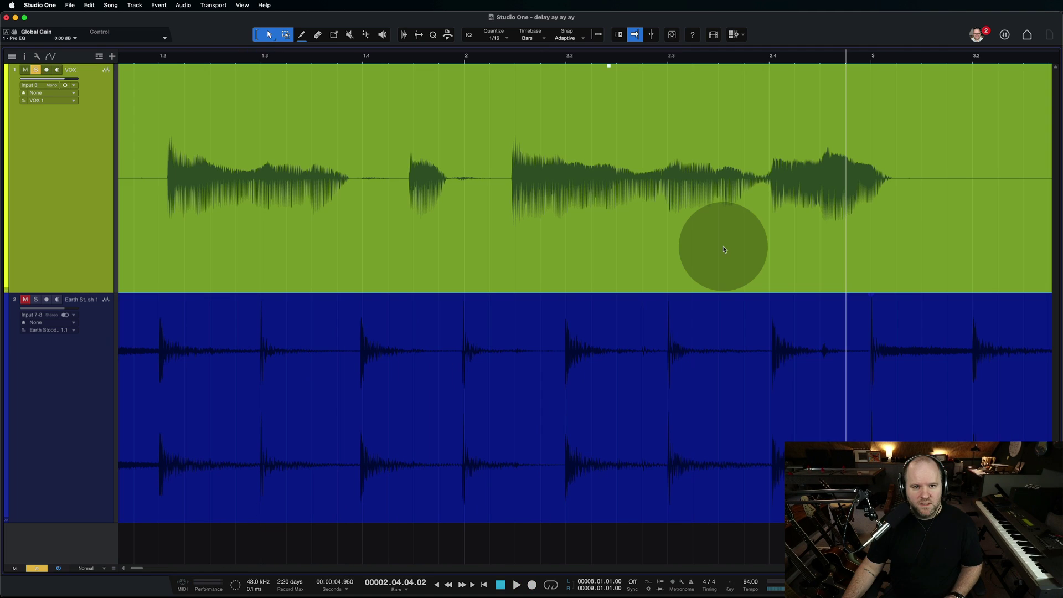
Audition the final sung word just before beat 2.4 and split it off as its own event on the VOX track
click(767, 150)
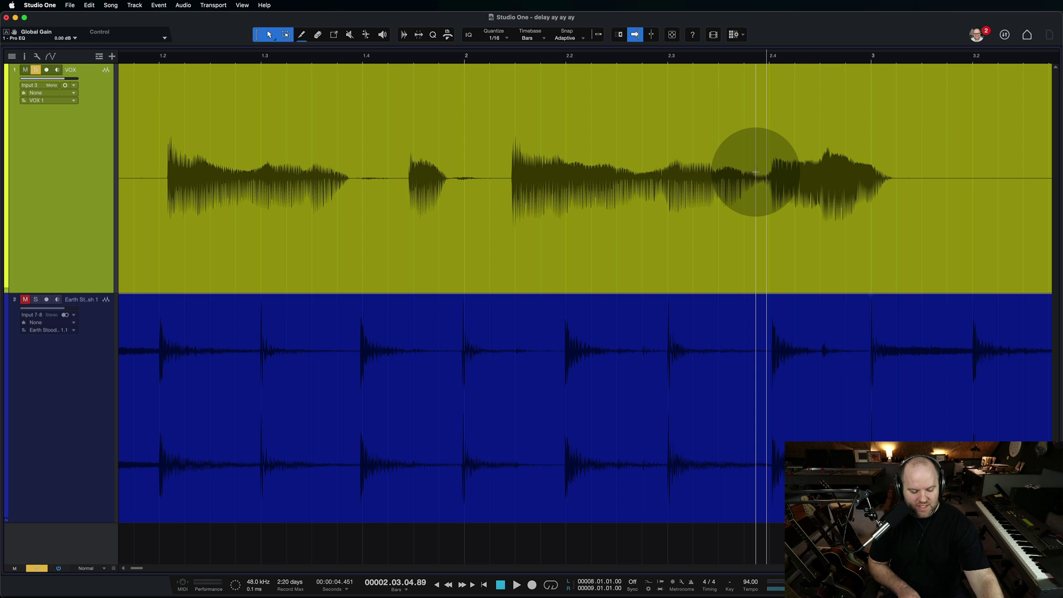
key(space)
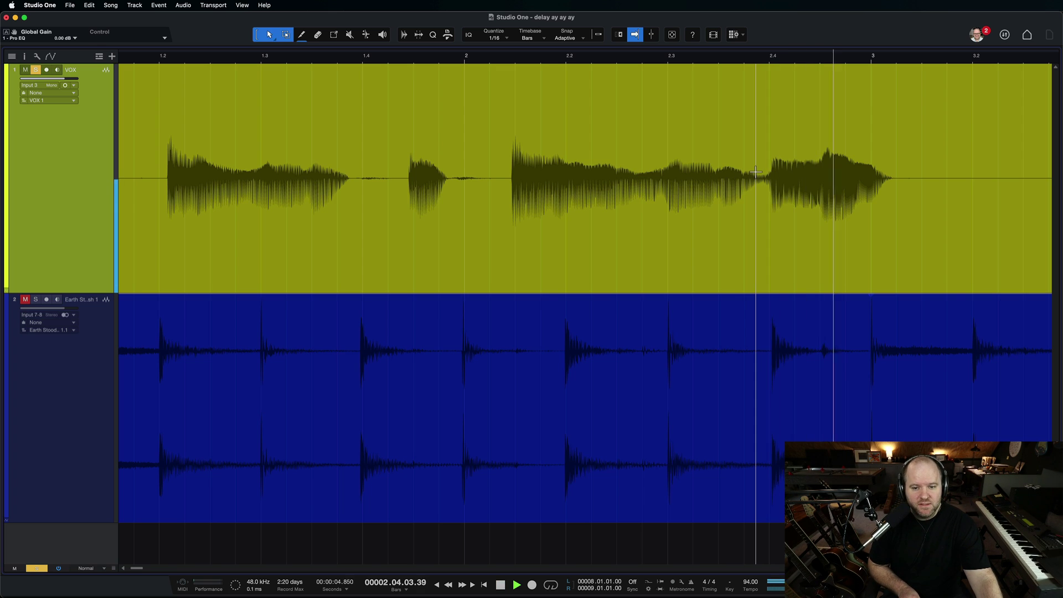
key(space)
drag(768, 137, 899, 163)
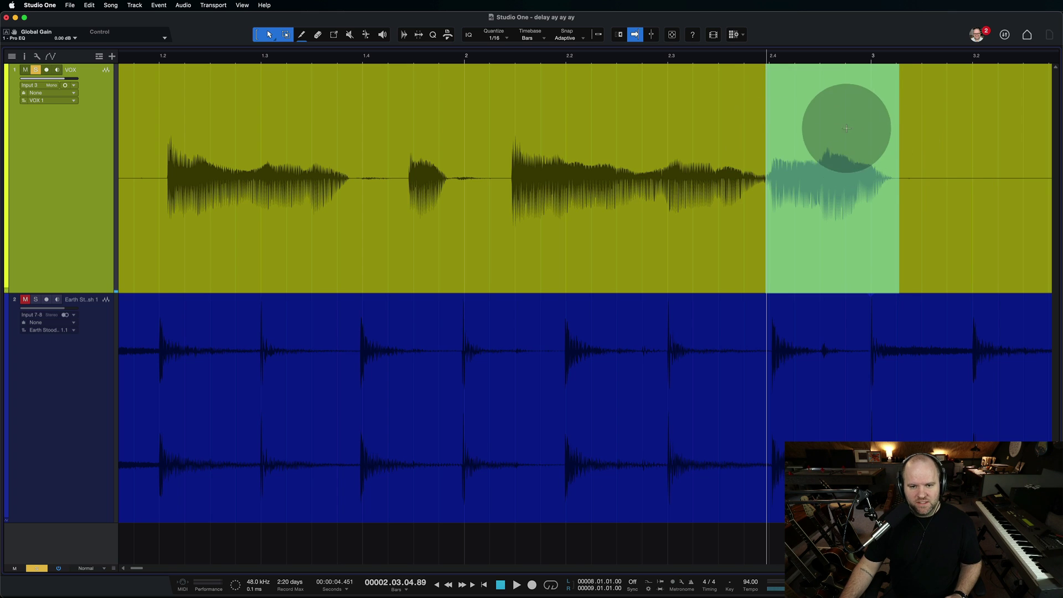
click(833, 108)
click(815, 222)
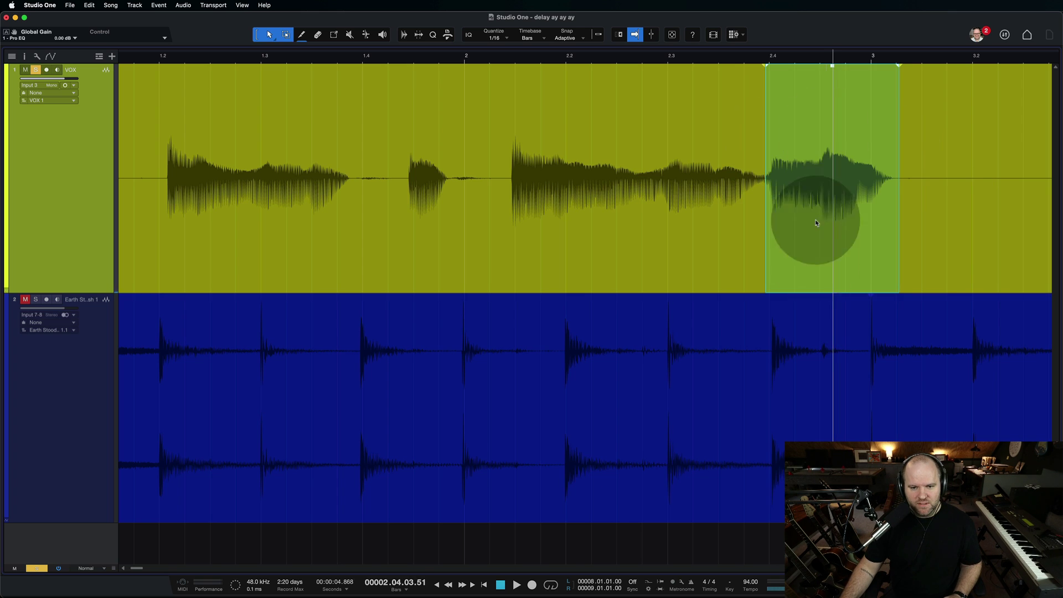
Colour the split-off final word event red
right_click(796, 119)
click(801, 144)
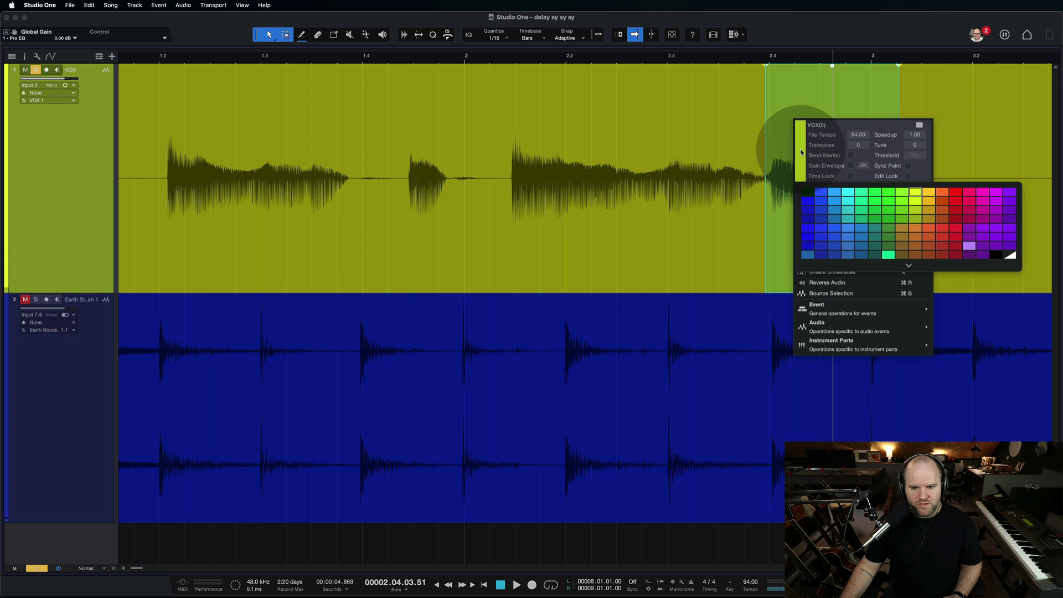
click(956, 193)
click(773, 242)
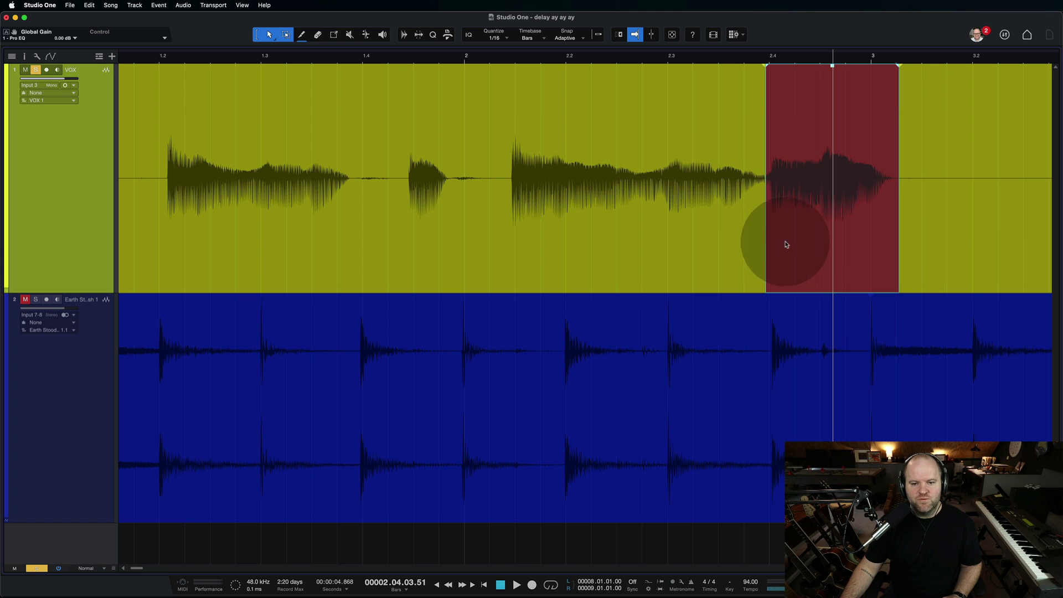
scroll(810, 243, right, 4)
scroll(810, 242, up, 3)
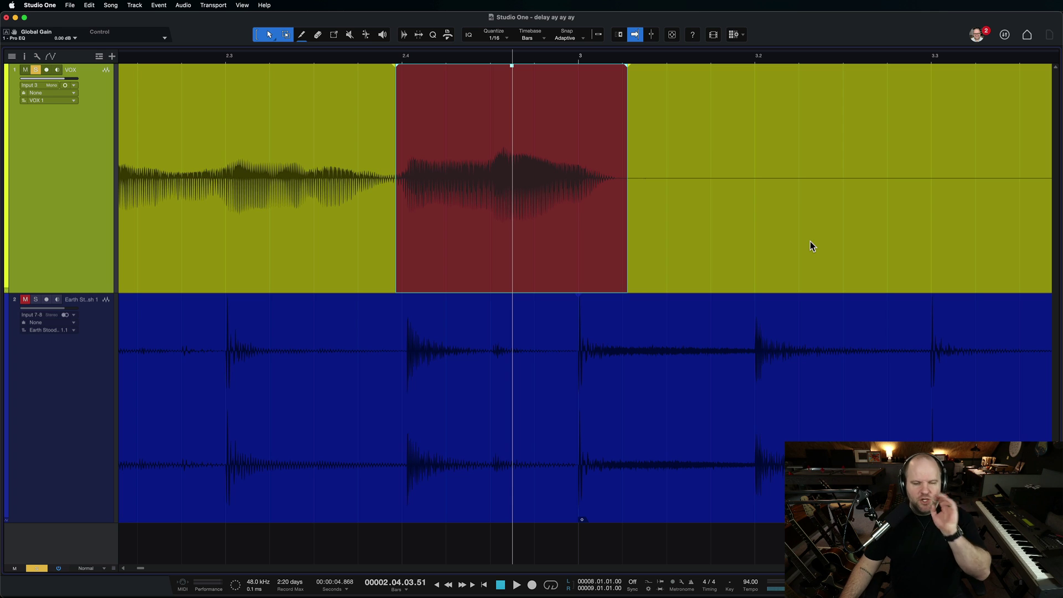
scroll(560, 224, down, 2)
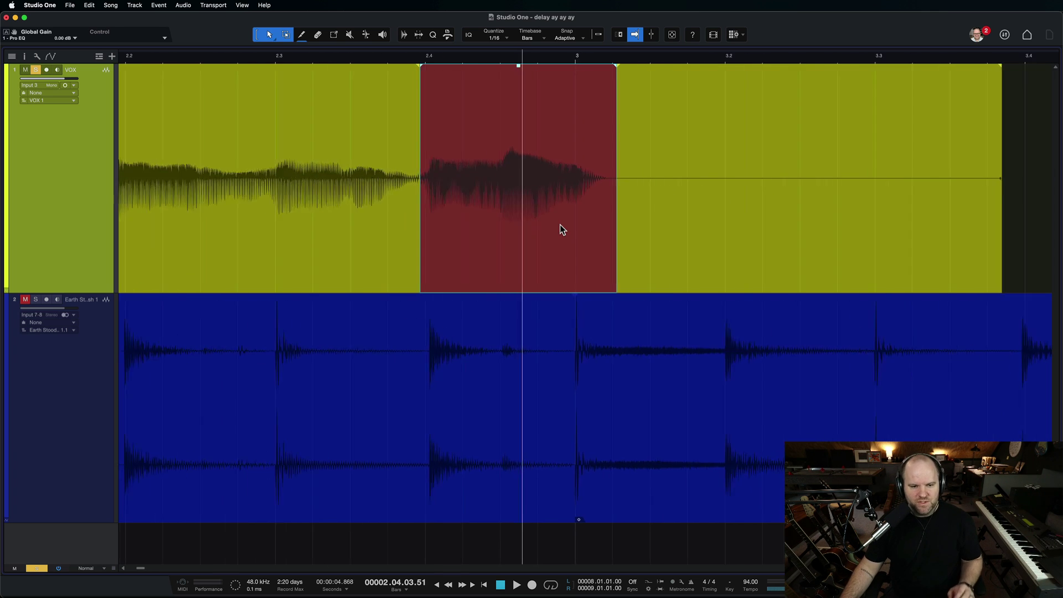
scroll(560, 224, down, 4)
click(535, 229)
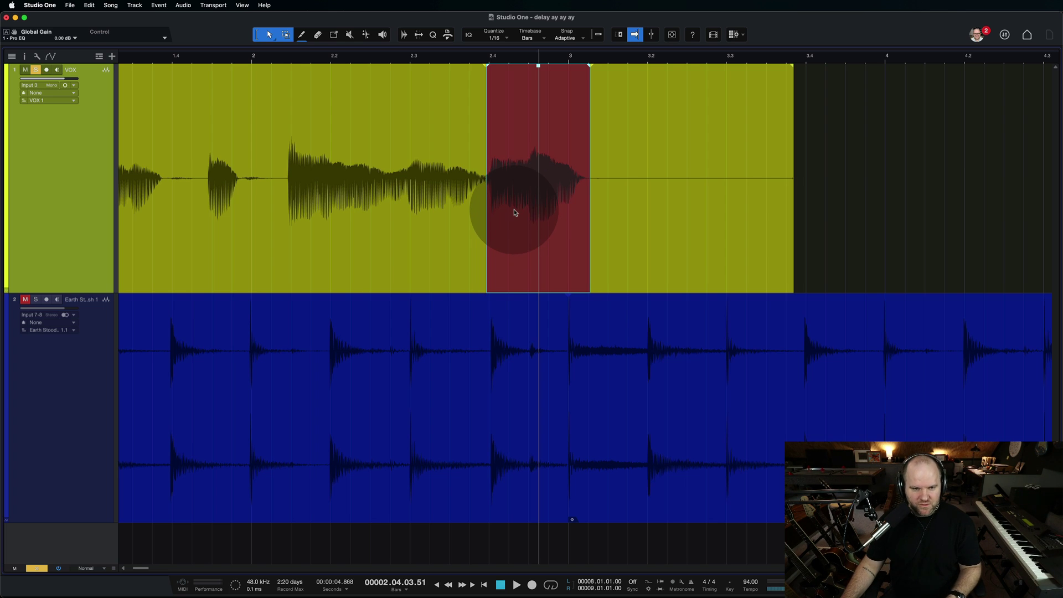
click(442, 243)
click(522, 216)
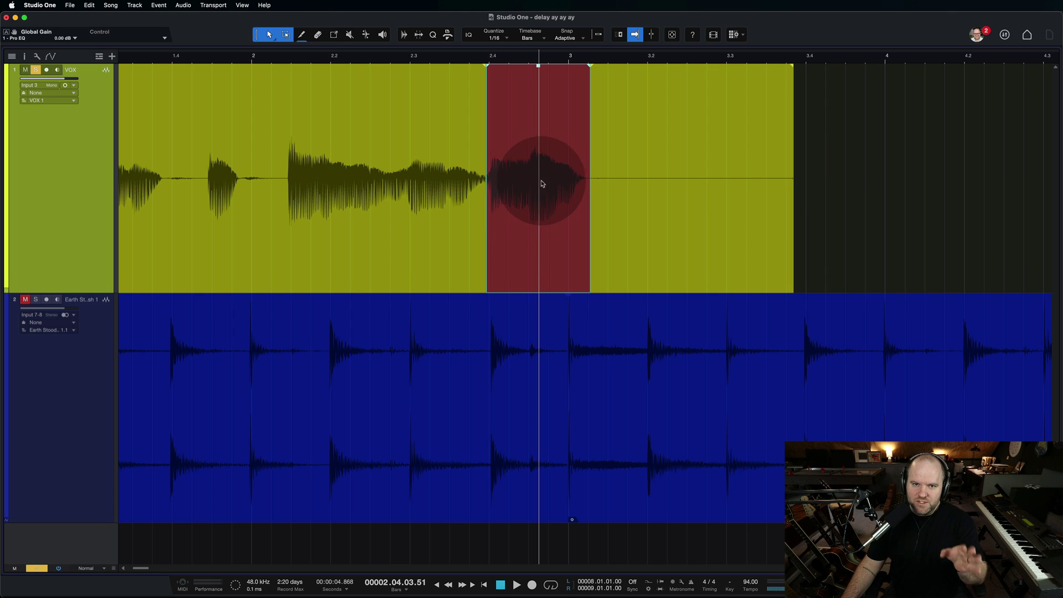
Split the silent tail of the vocal after the red event at several points around beat 3.2 with the Split tool
scroll(540, 201, up, 5)
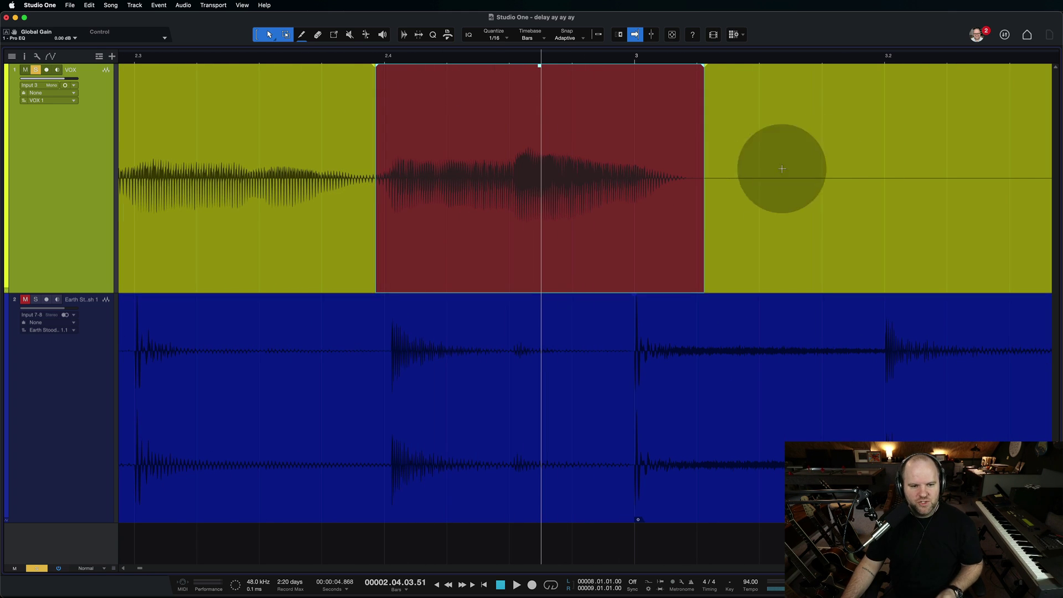
click(301, 35)
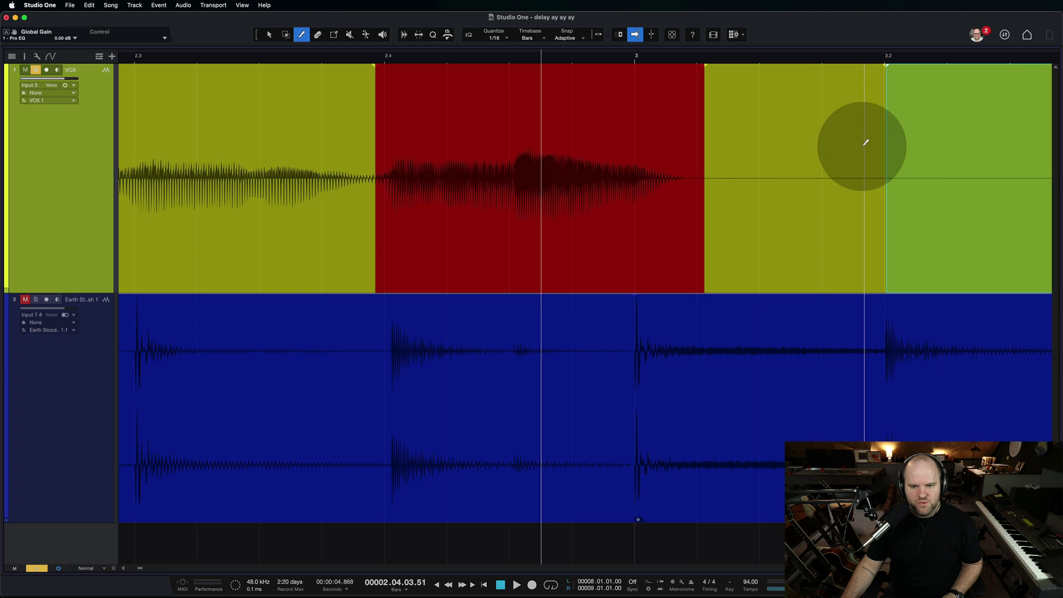
click(866, 160)
drag(846, 266, 852, 222)
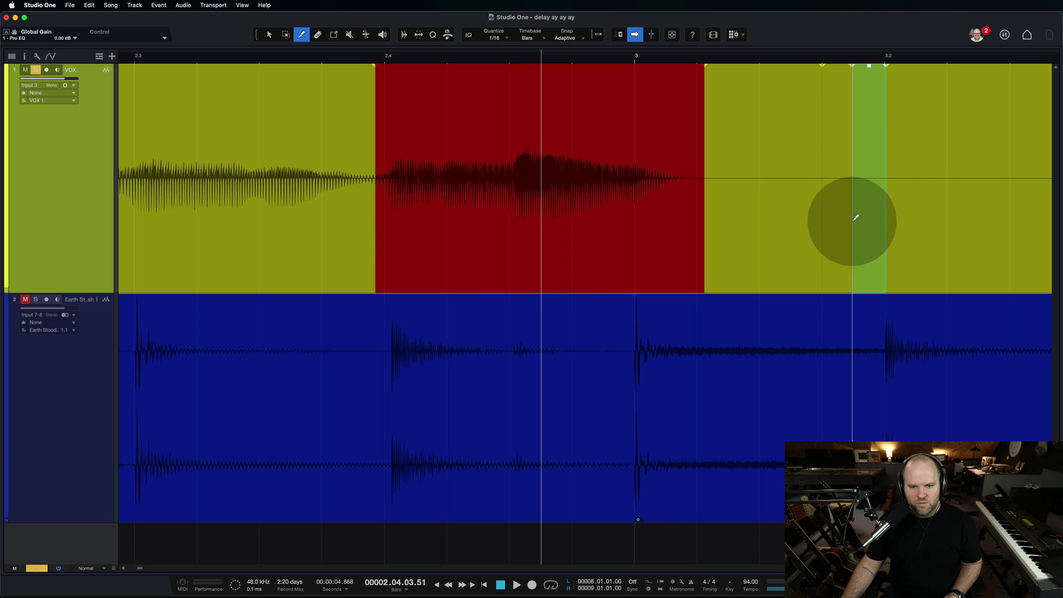
key(1)
Show the Inspector for the red vocal event and enable its Event FX
click(498, 248)
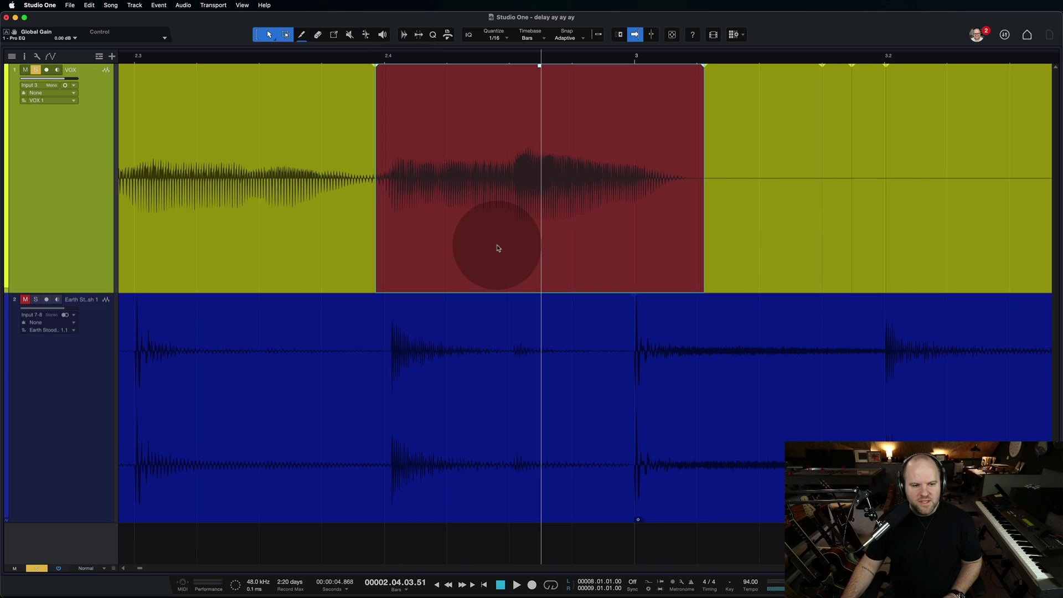
key(F4)
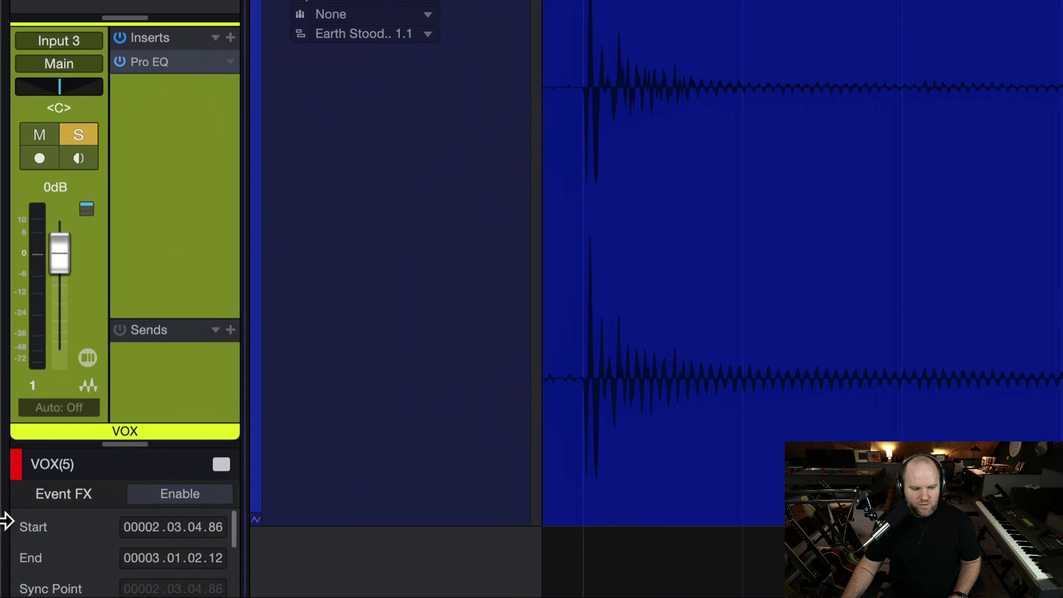
mouse_move(133, 324)
mouse_down()
mouse_move(99, 461)
mouse_move(104, 509)
mouse_move(105, 50)
mouse_up()
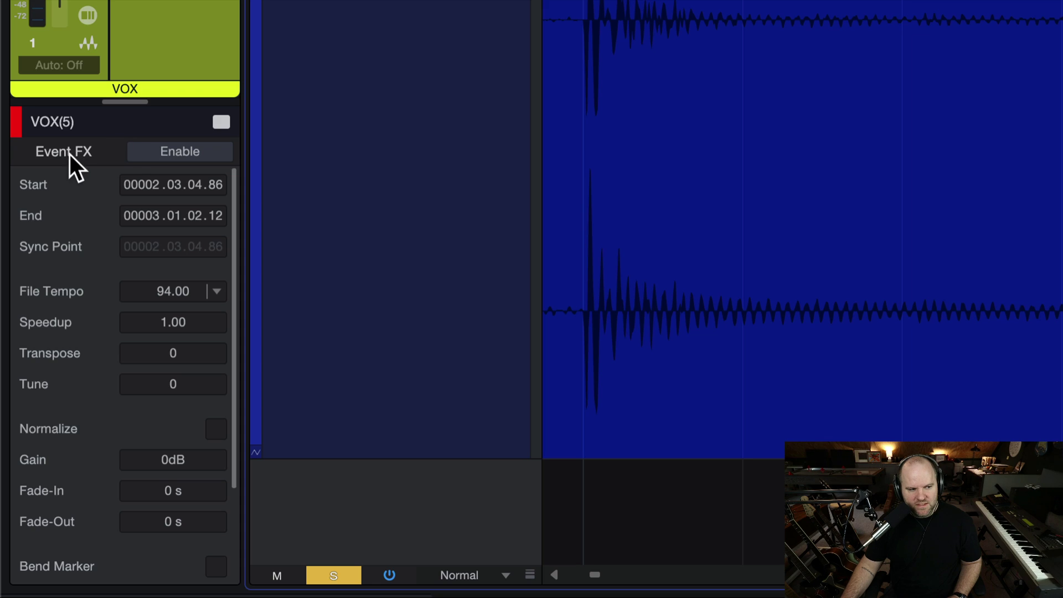
click(169, 153)
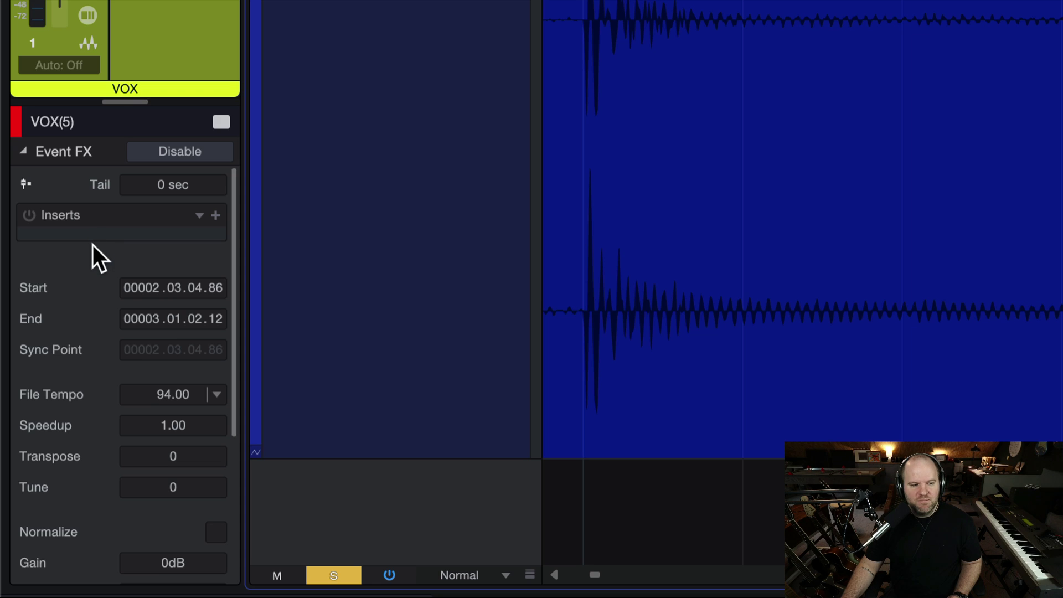
drag(122, 102, 133, 2)
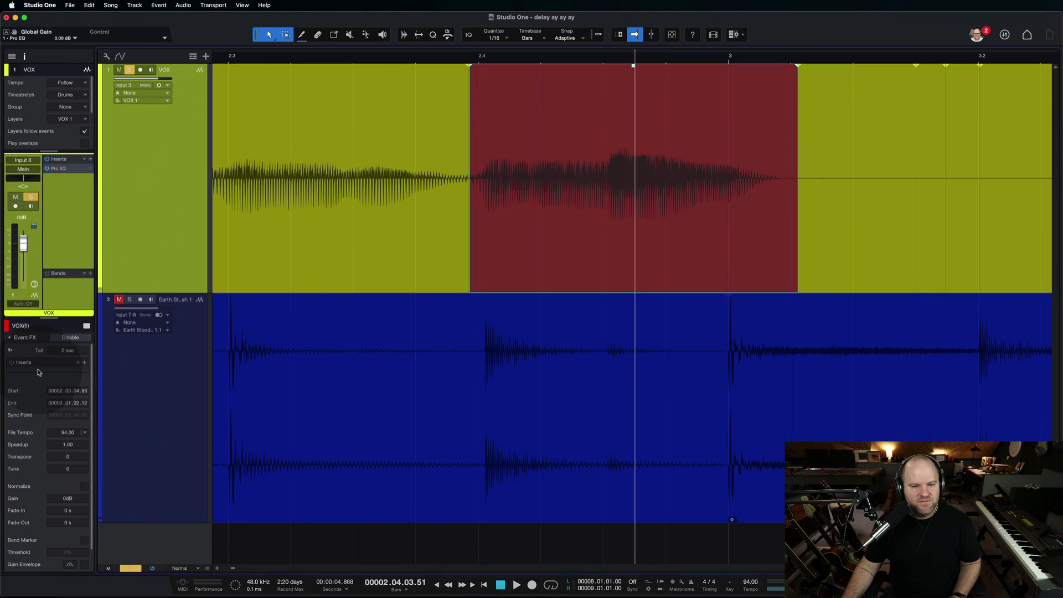
Add the PreSonus Analog Delay from the effects browser to the red event's Event FX inserts
click(664, 385)
click(637, 272)
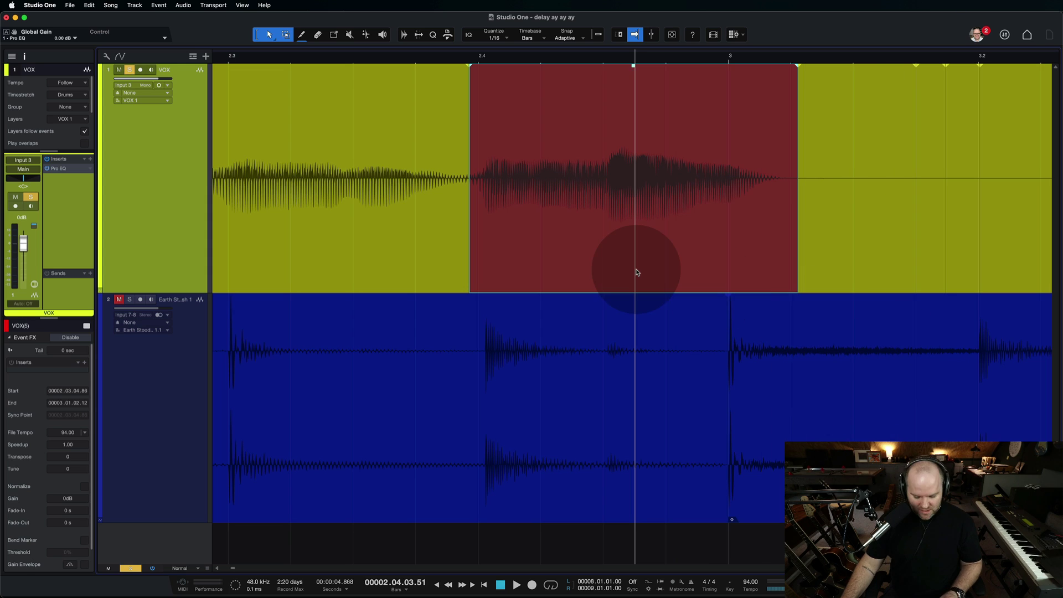
key(F7)
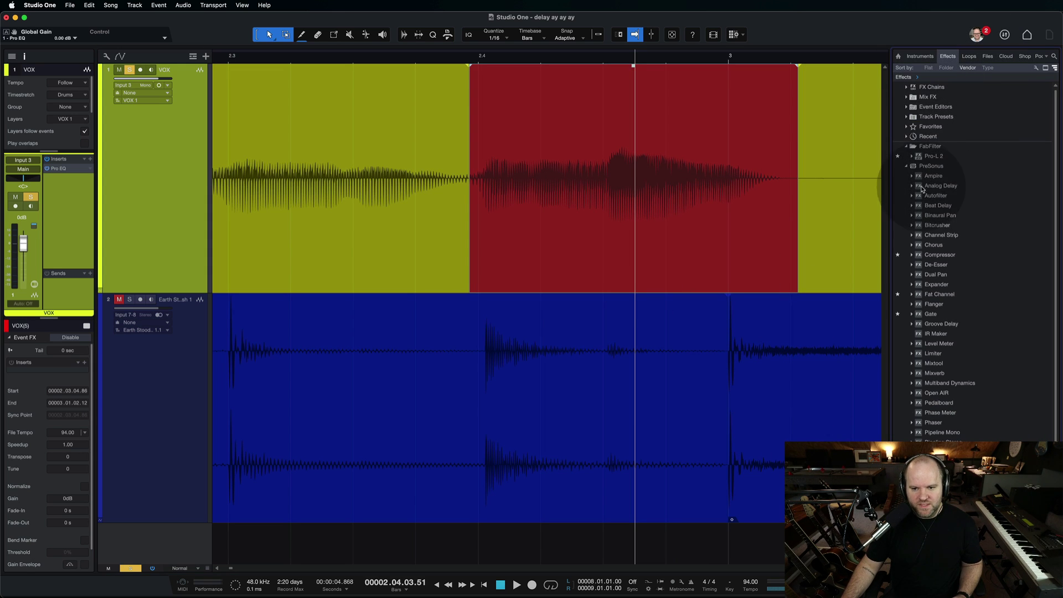
drag(934, 189, 25, 373)
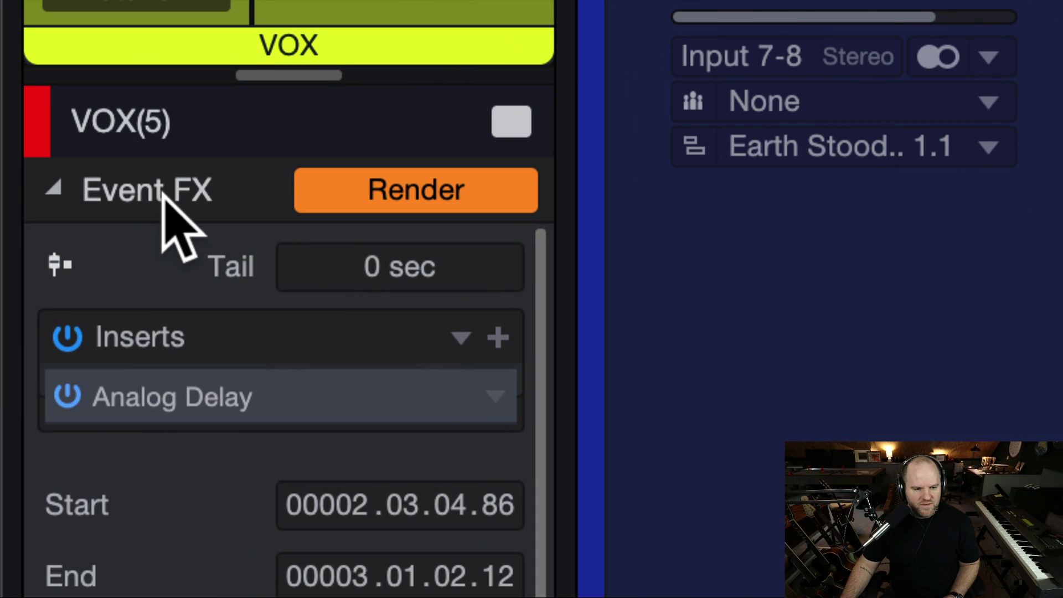
click(495, 338)
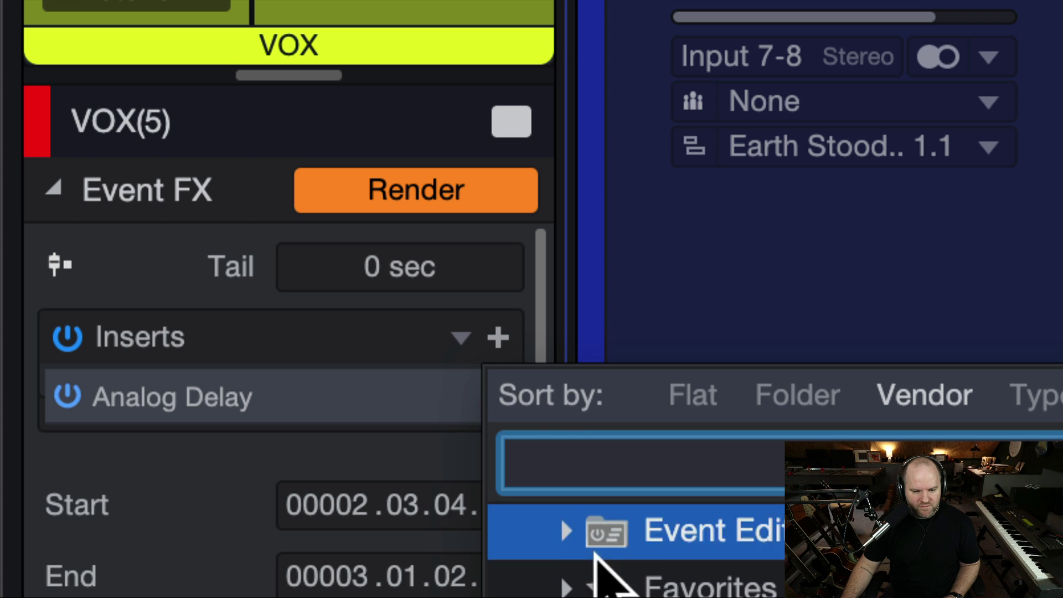
text(amp)
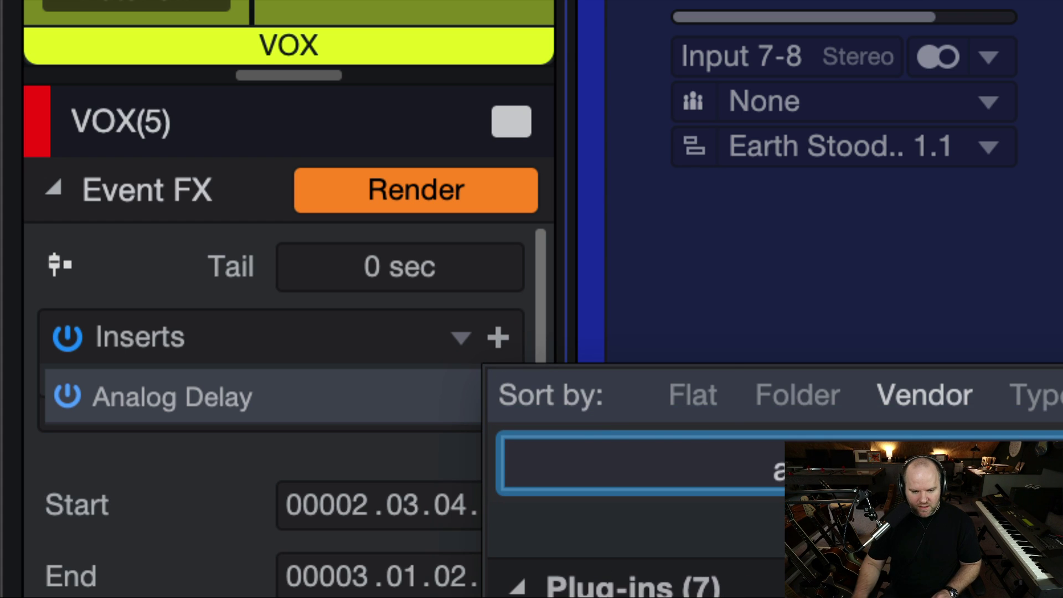
click(672, 395)
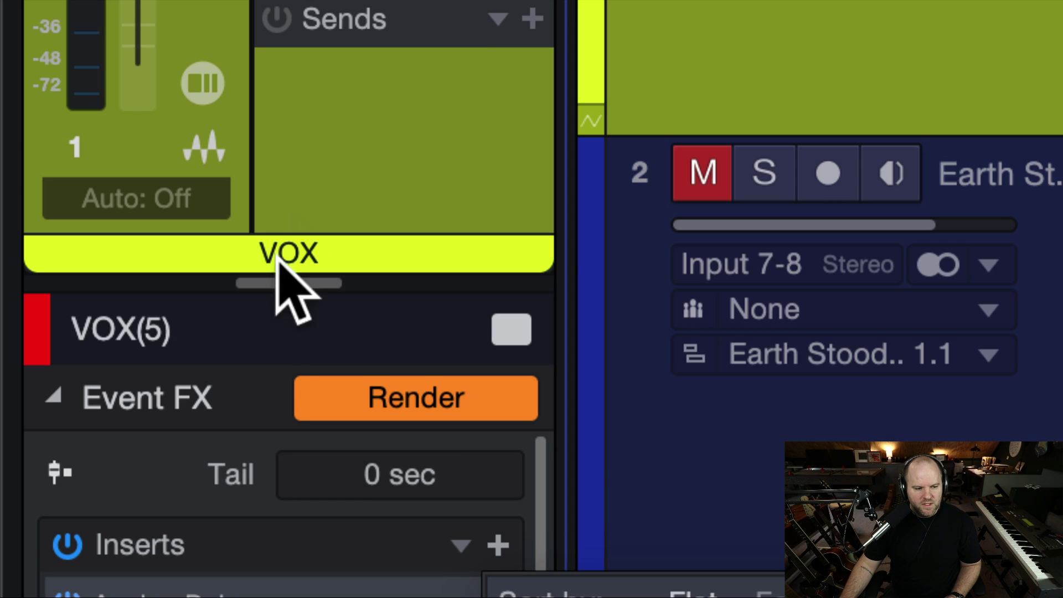
click(250, 377)
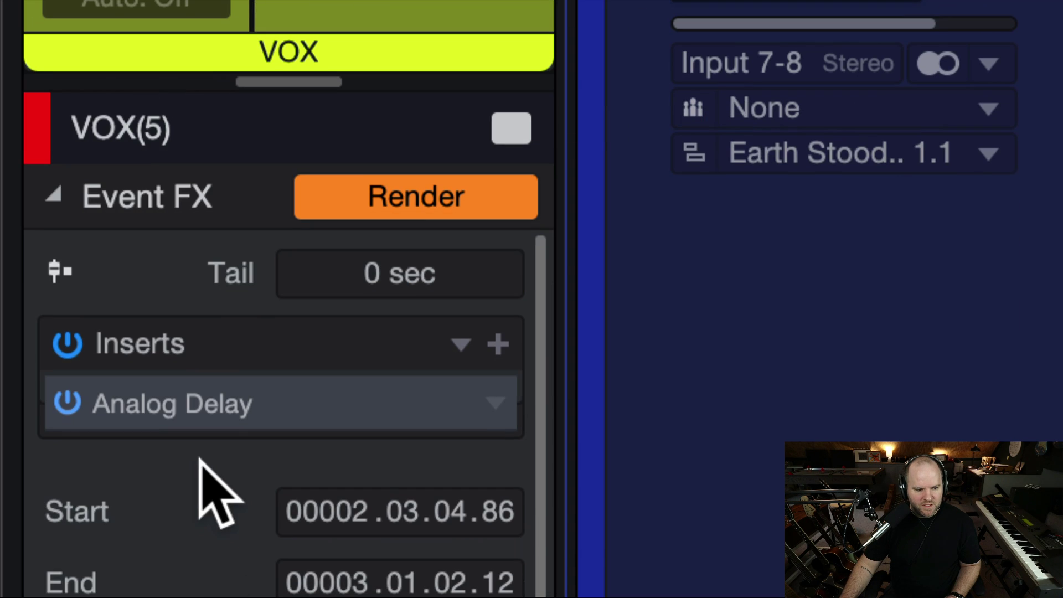
Open the event's Analog Delay and set its synced delay time to 1/4
click(162, 399)
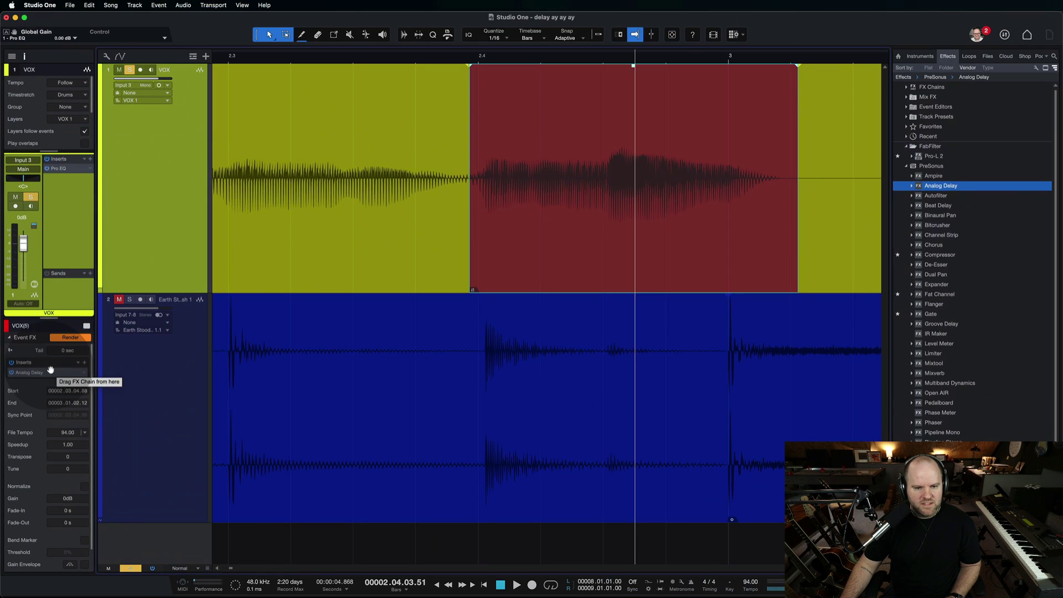
click(46, 371)
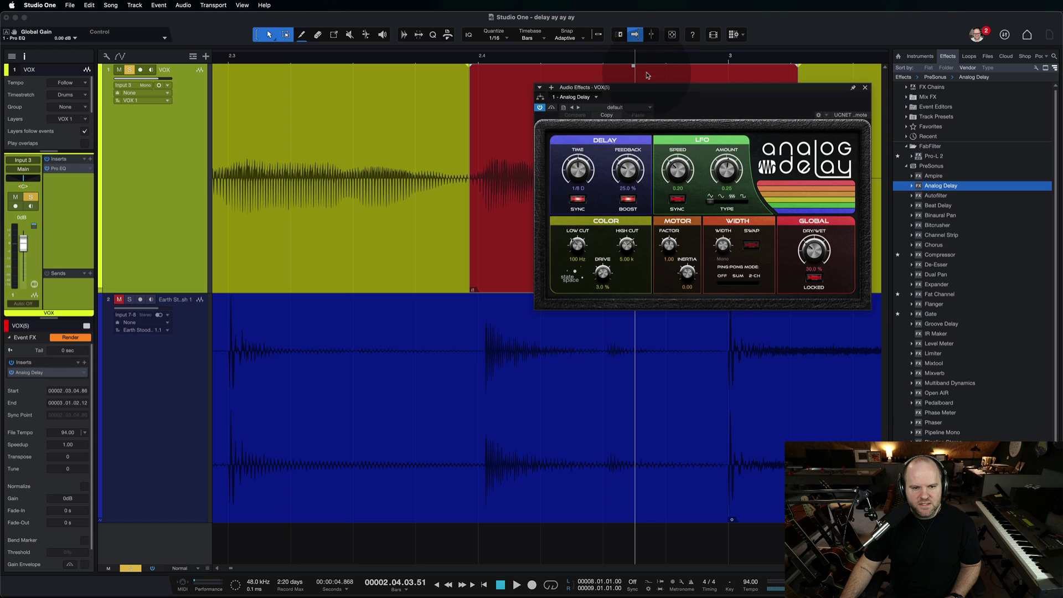
drag(637, 94, 481, 138)
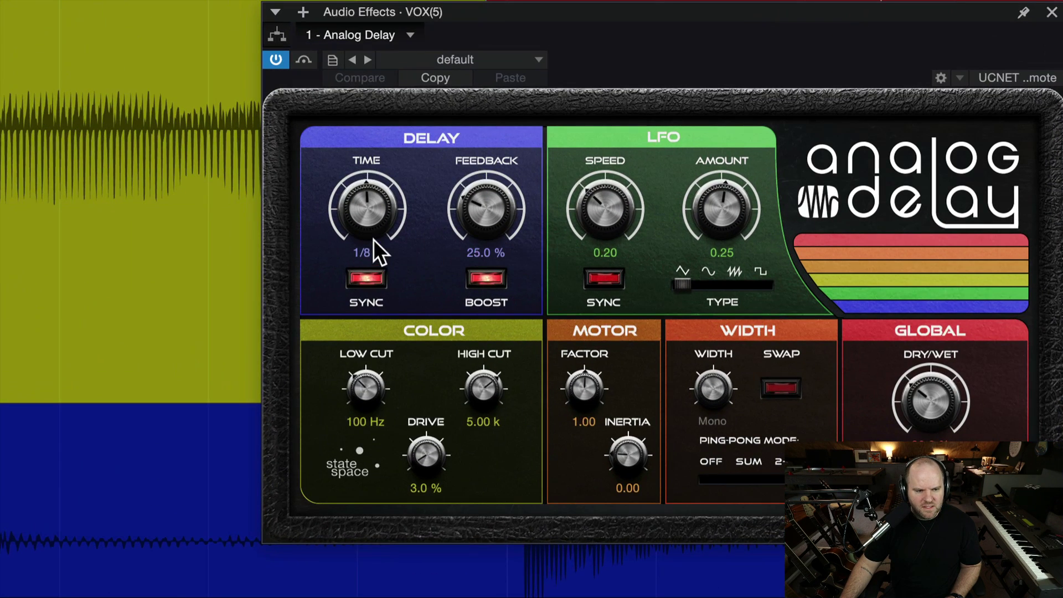
click(372, 254)
click(397, 372)
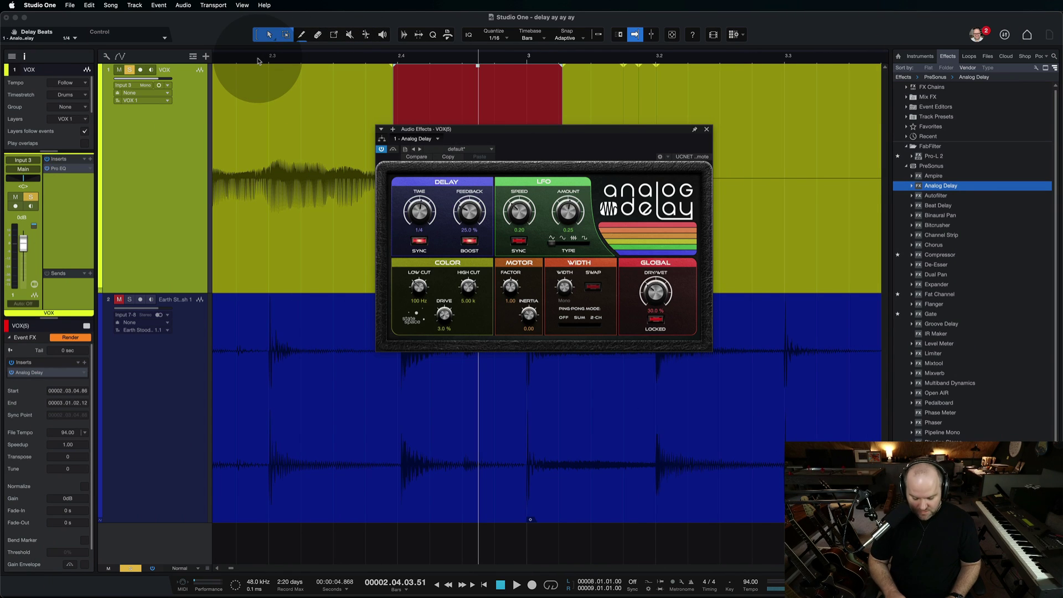
Play the vocal from the song start to hear the delayed final word, and close the delay's window
key(Home)
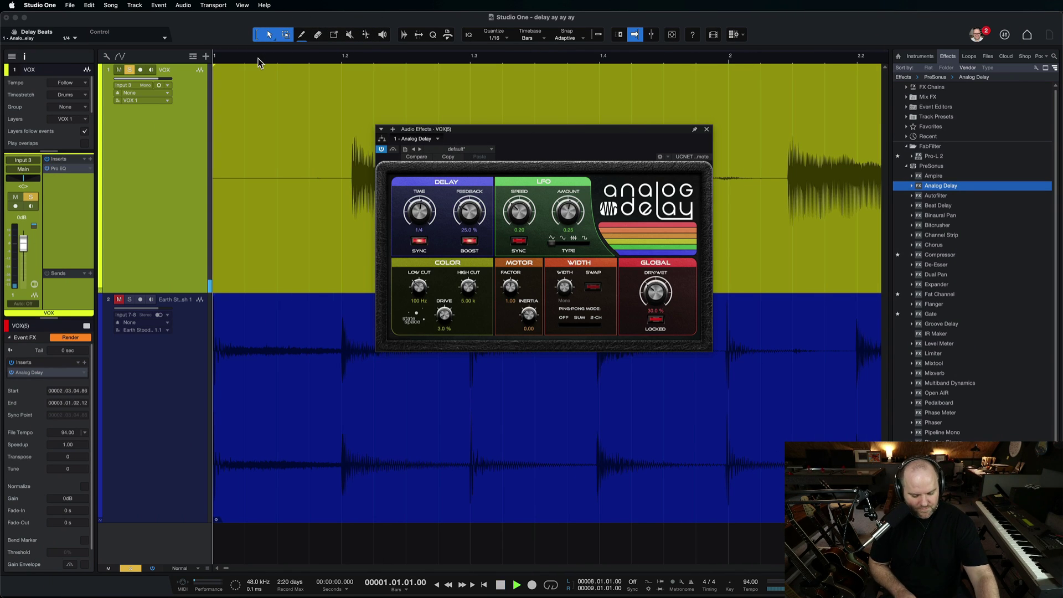
key(space)
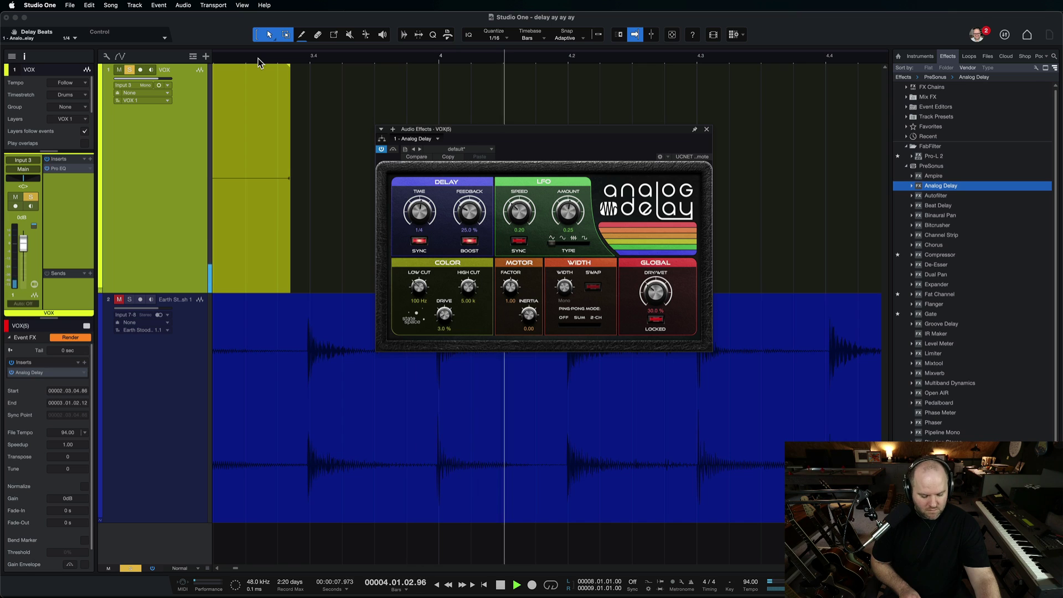
key(space)
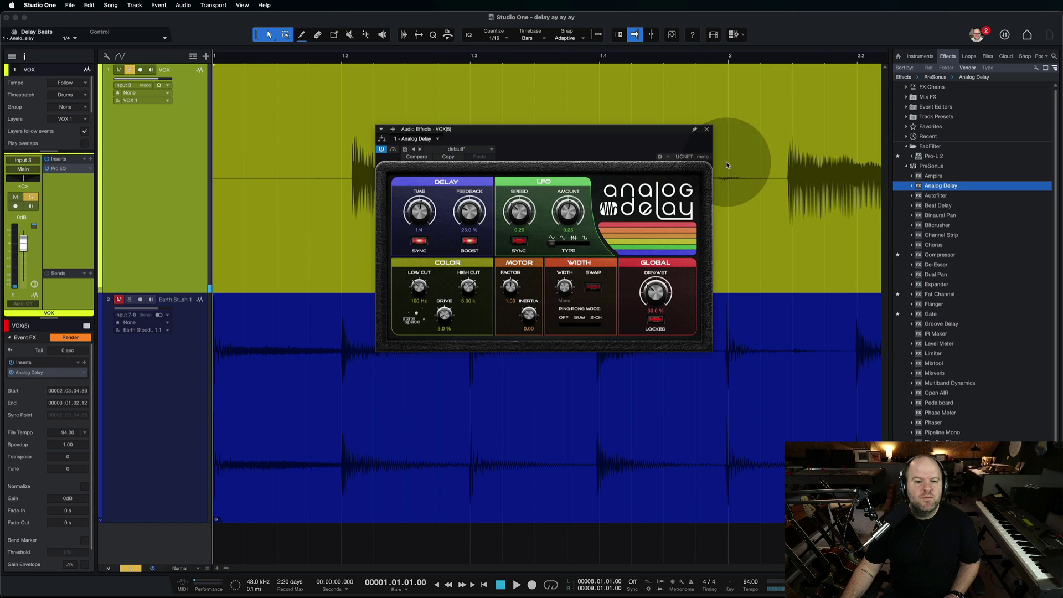
click(707, 129)
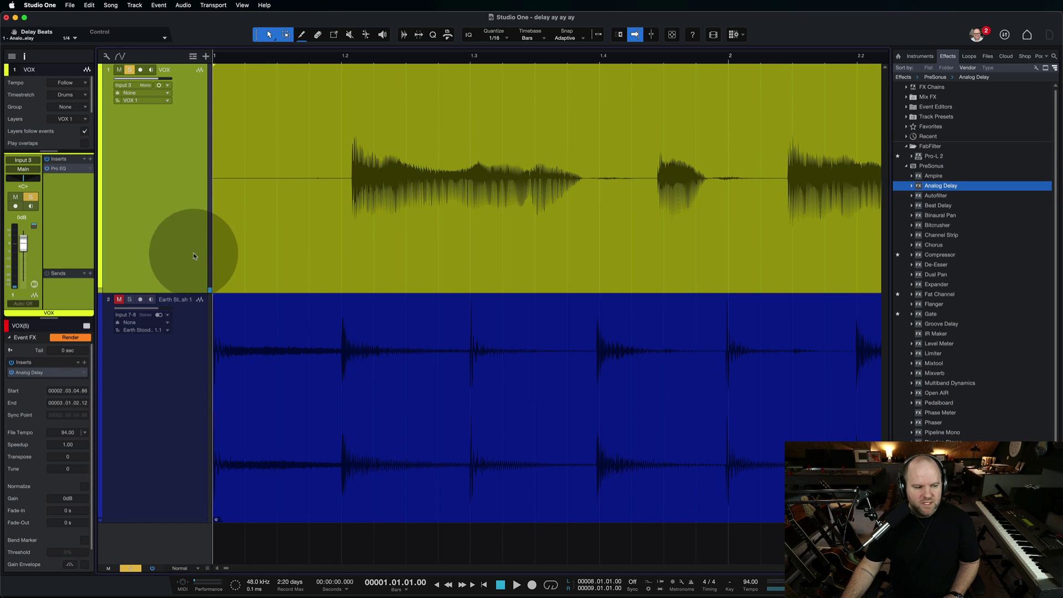
Remove the Analog Delay from the red last-word event's Event FX inserts
key(alt+z)
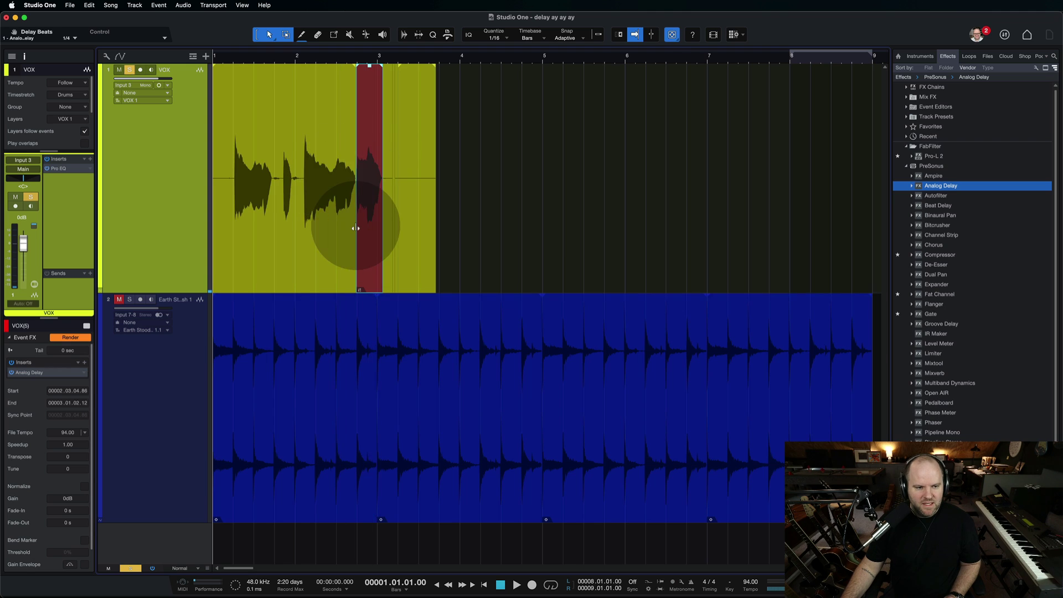
scroll(356, 228, up, 10)
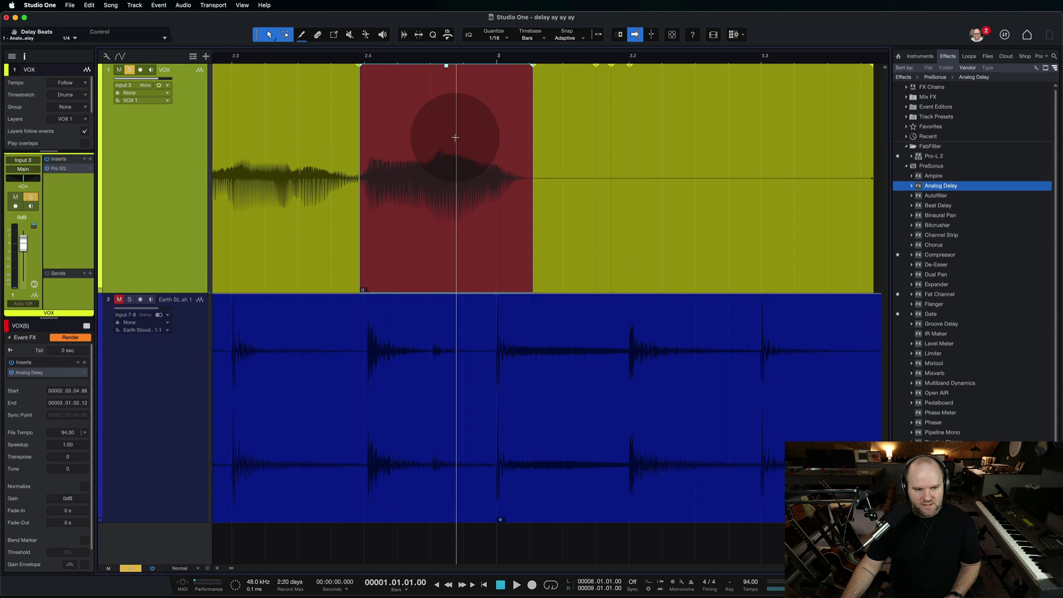
drag(427, 250, 428, 252)
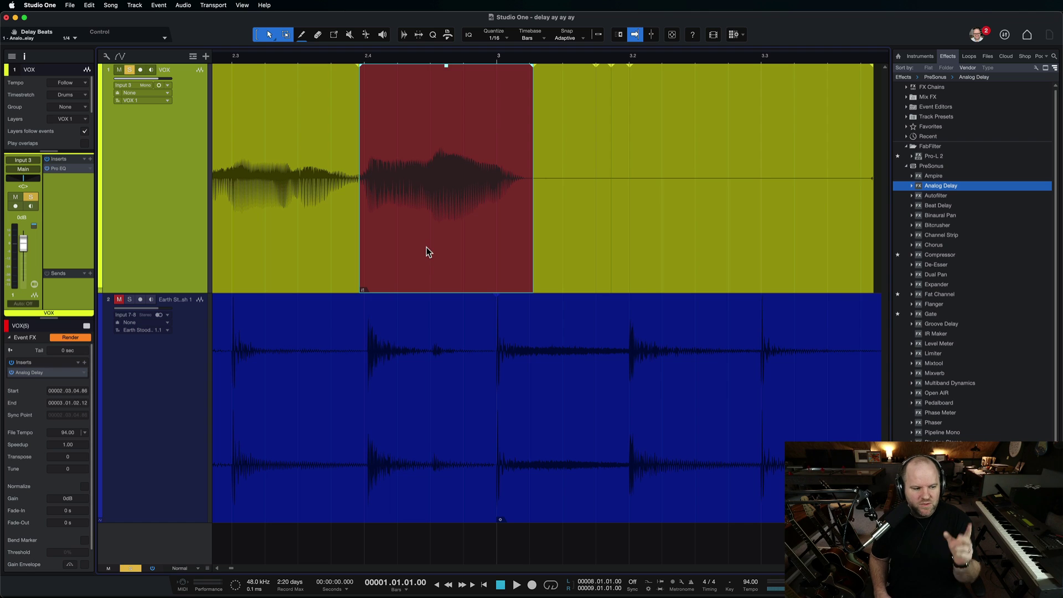
click(372, 230)
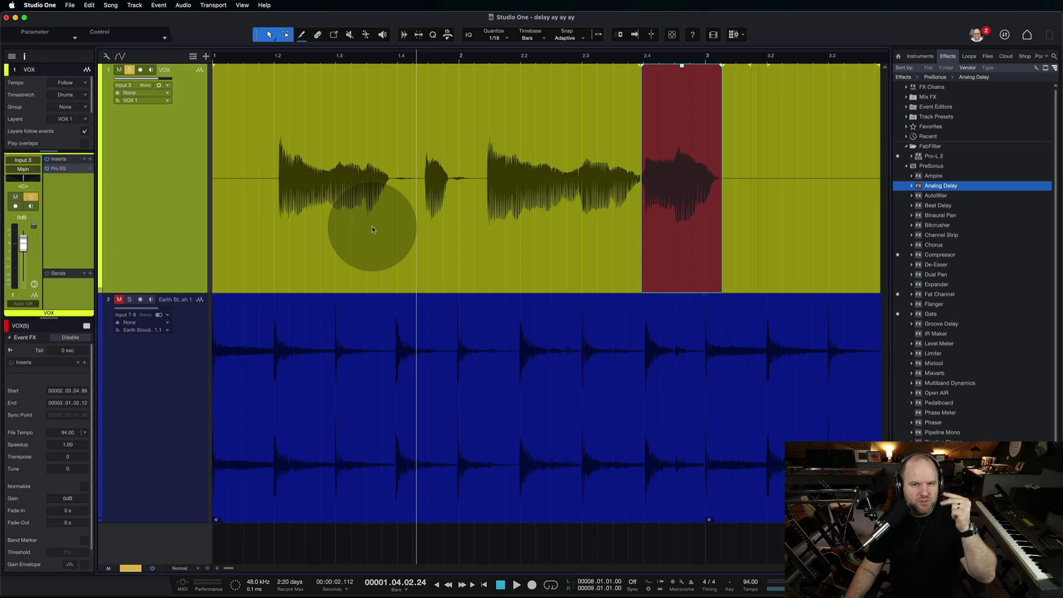
Duplicate the VOX track, enlarge VOX 2's height, and move the red last-word event down onto it
right_click(164, 174)
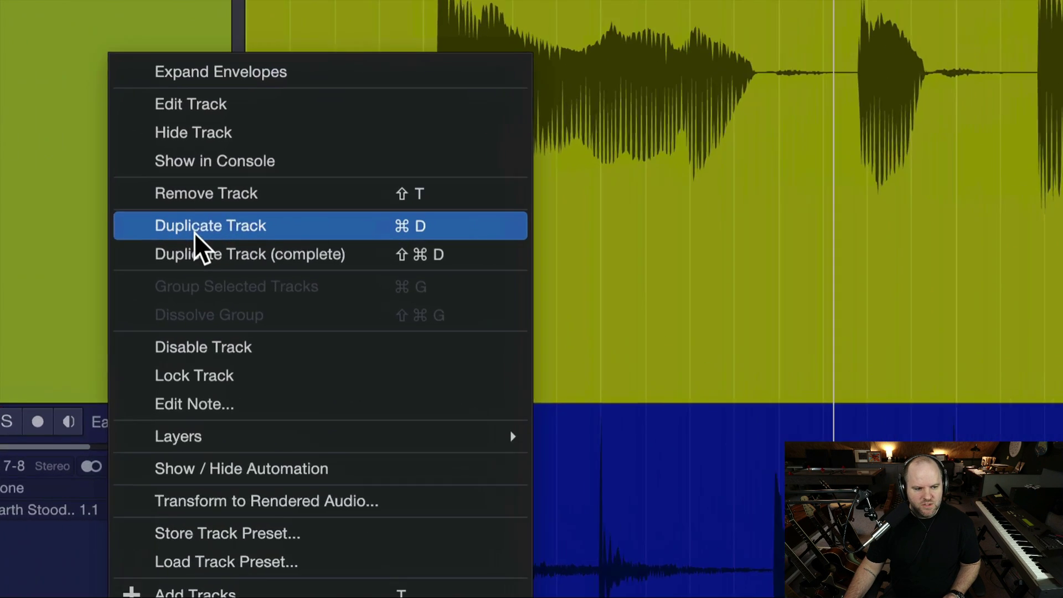
click(195, 229)
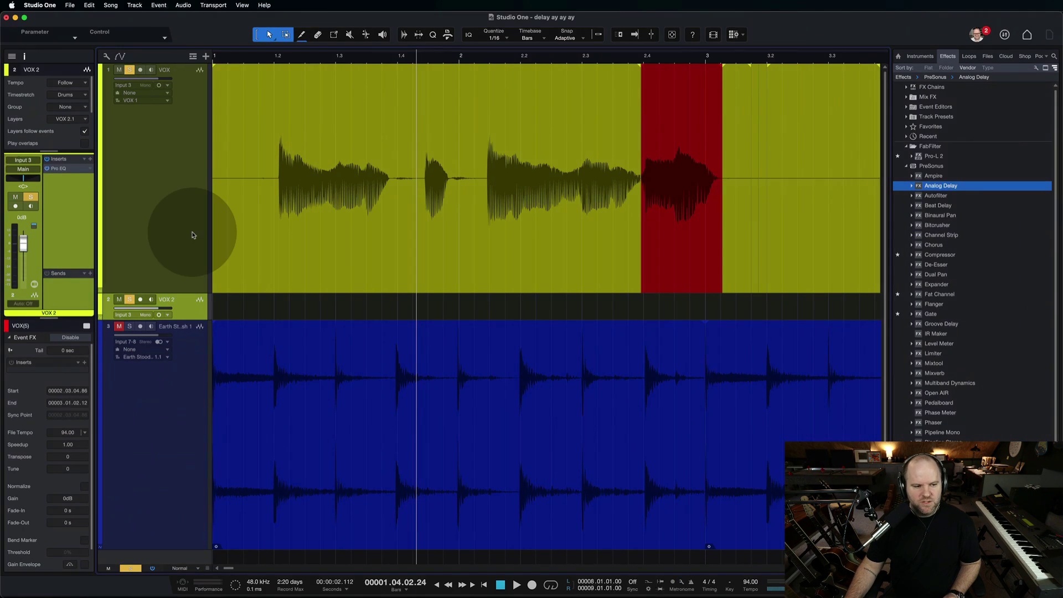
drag(198, 320, 173, 502)
click(176, 193)
click(178, 380)
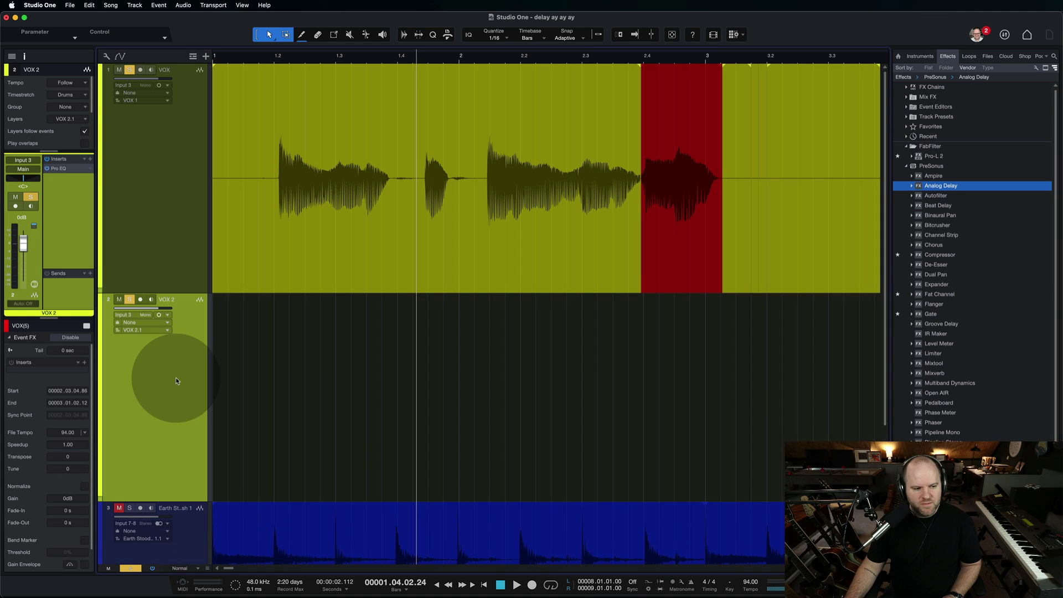
click(684, 255)
drag(685, 256, 679, 419)
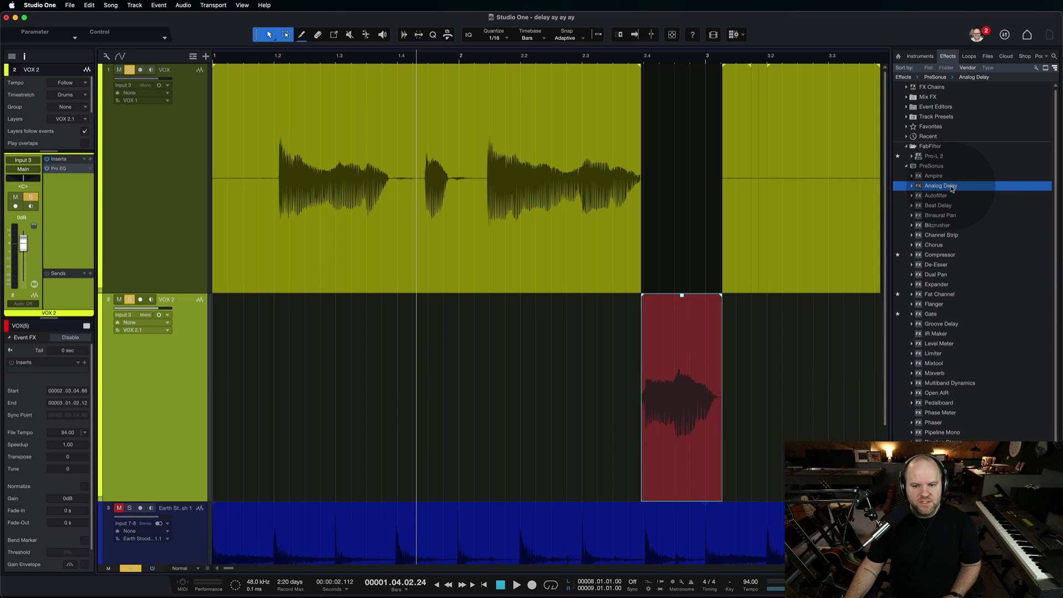
Add the PreSonus Analog Delay to the VOX 2 track's inserts and set its synced delay time to 1/4
drag(951, 189, 534, 383)
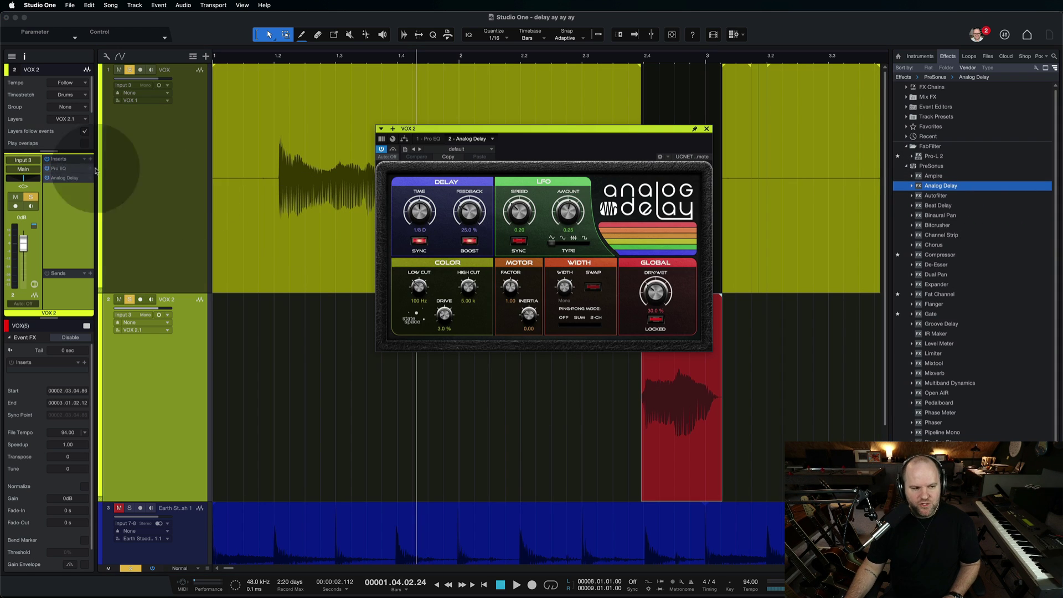
click(419, 230)
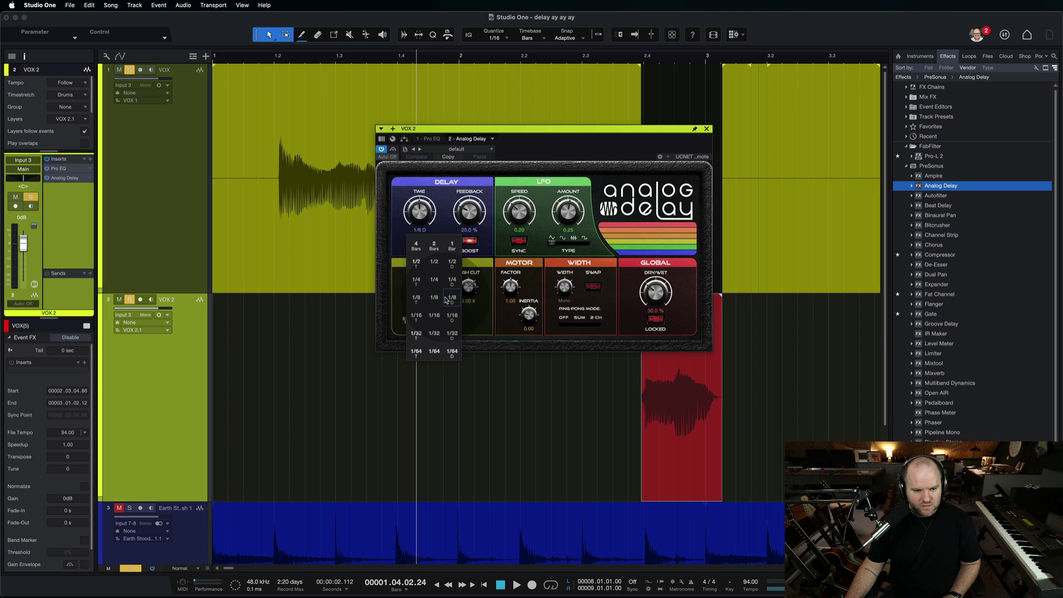
click(434, 279)
Compare the inserts of VOX and VOX 2 in the enlarged console, and close the console and the Pro EQ window
click(135, 201)
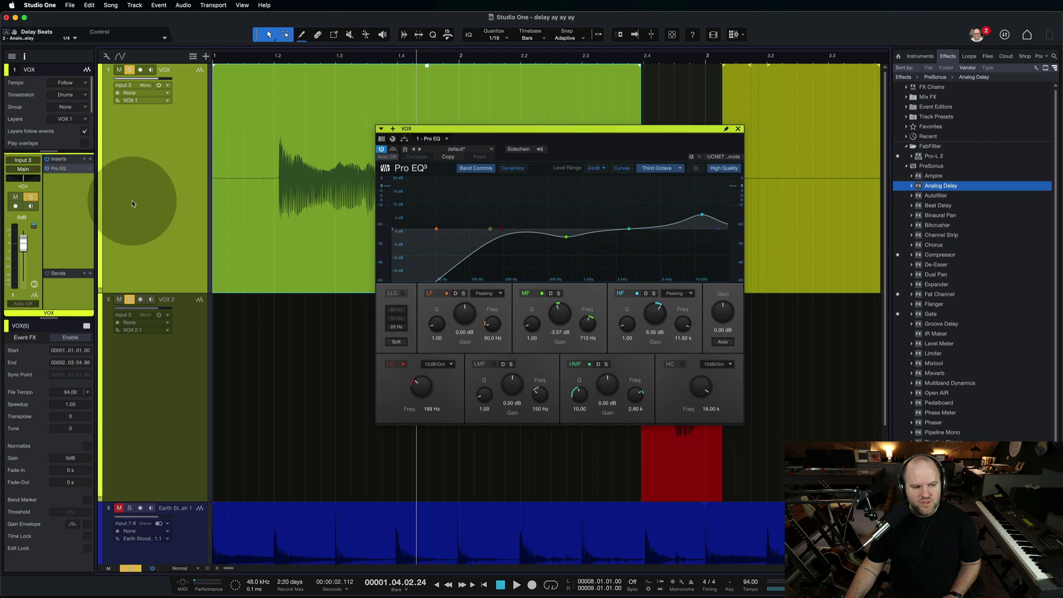
click(137, 410)
click(145, 253)
key(F3)
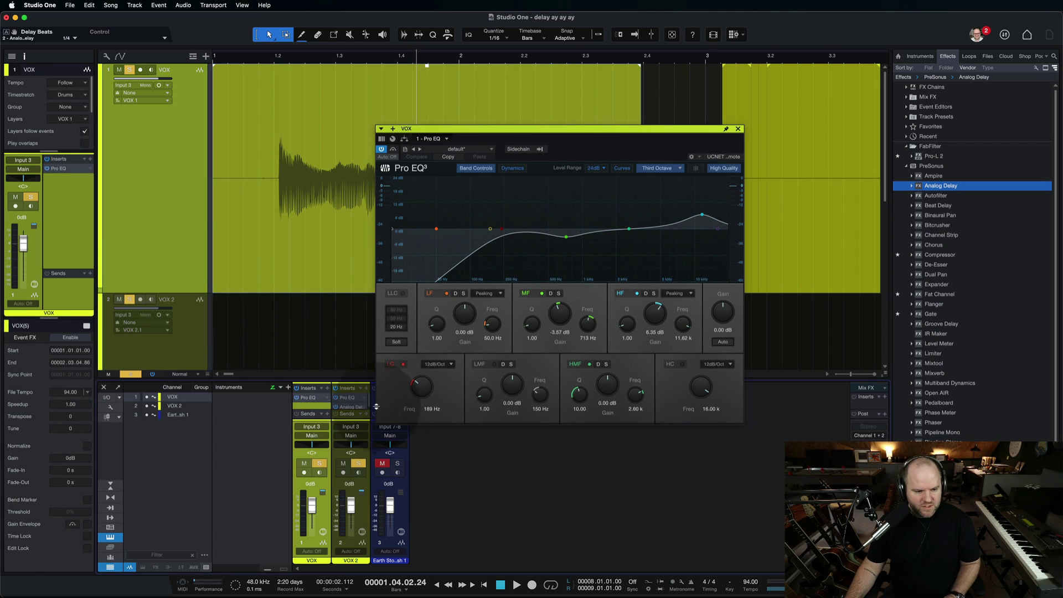
drag(339, 381, 330, 232)
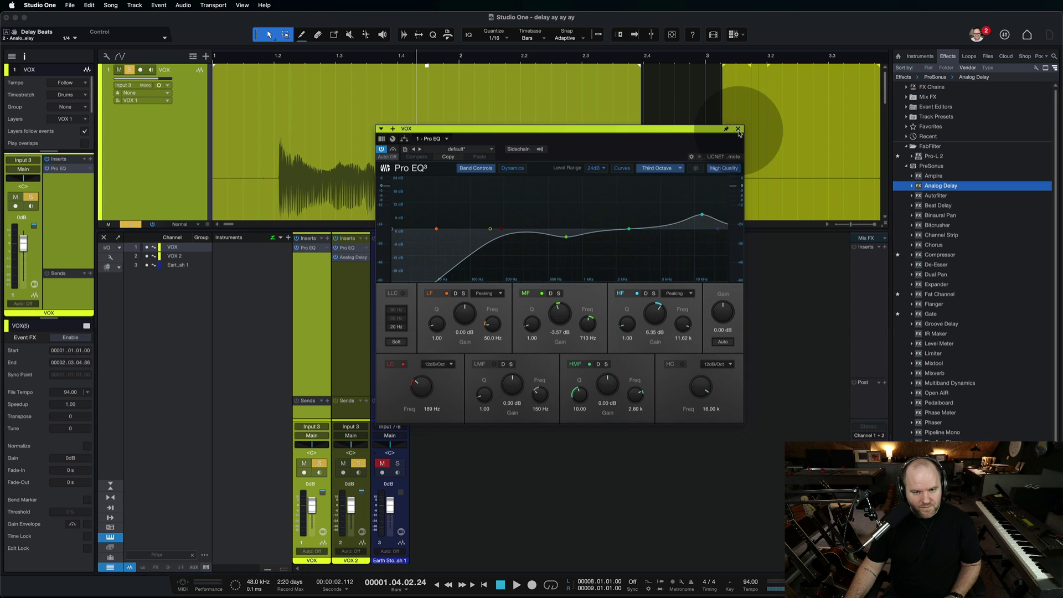
click(738, 129)
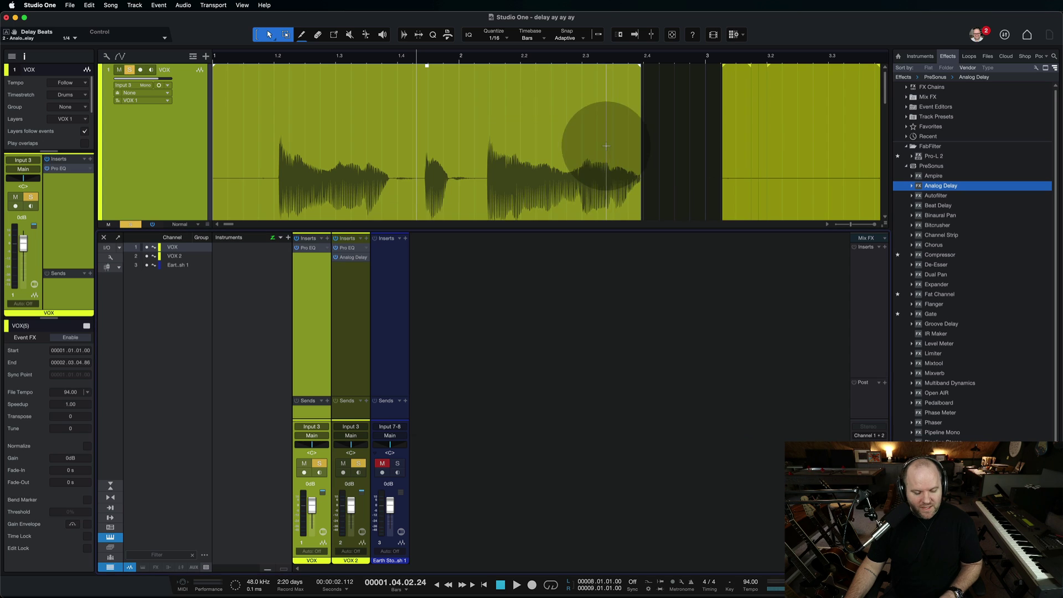
Play the vocal from just after the start of bar 2 to hear the delayed last word on VOX 2
click(485, 57)
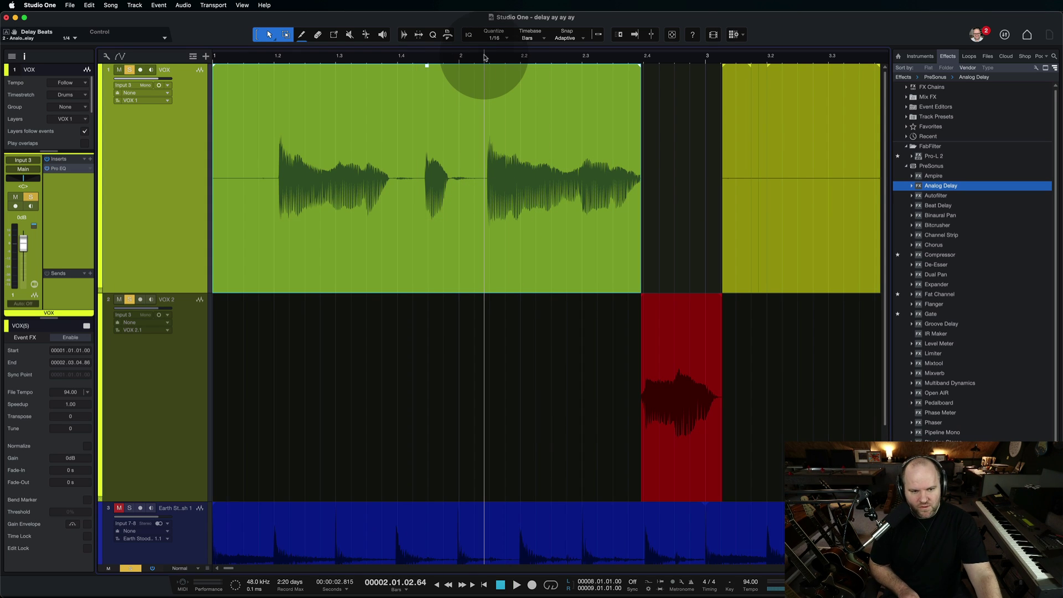
key(space)
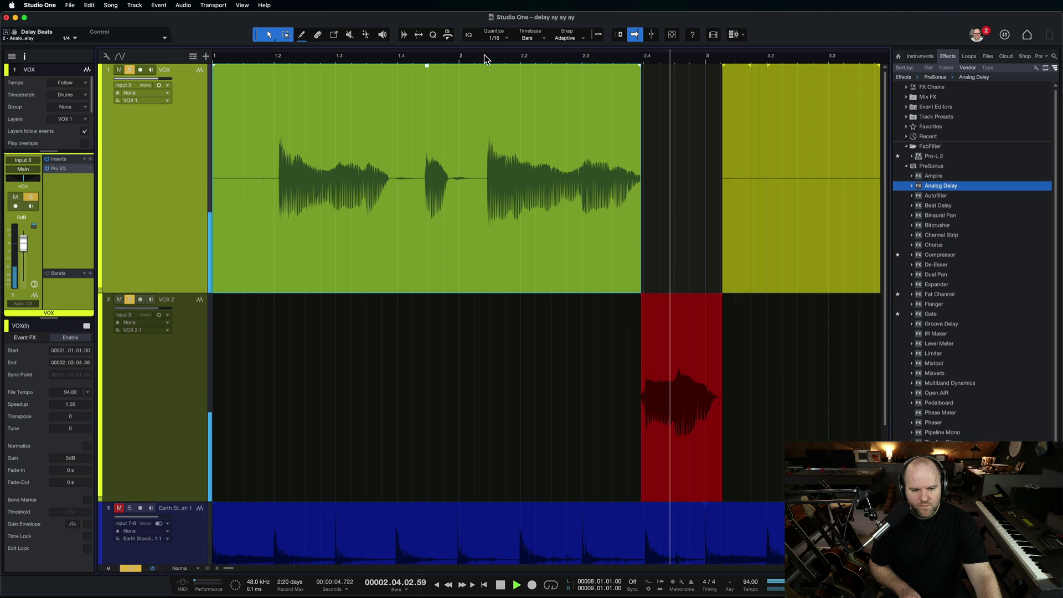
key(space)
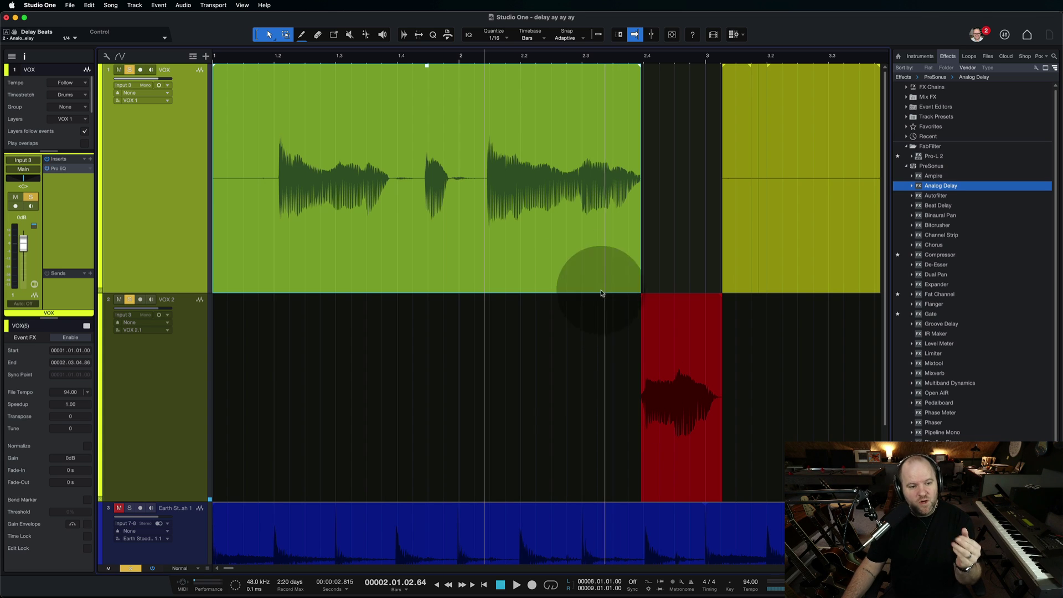
Move the short word before bar 2 from VOX down to VOX 2, and play the vocal from just before its first word
drag(409, 96, 487, 119)
drag(435, 271, 435, 345)
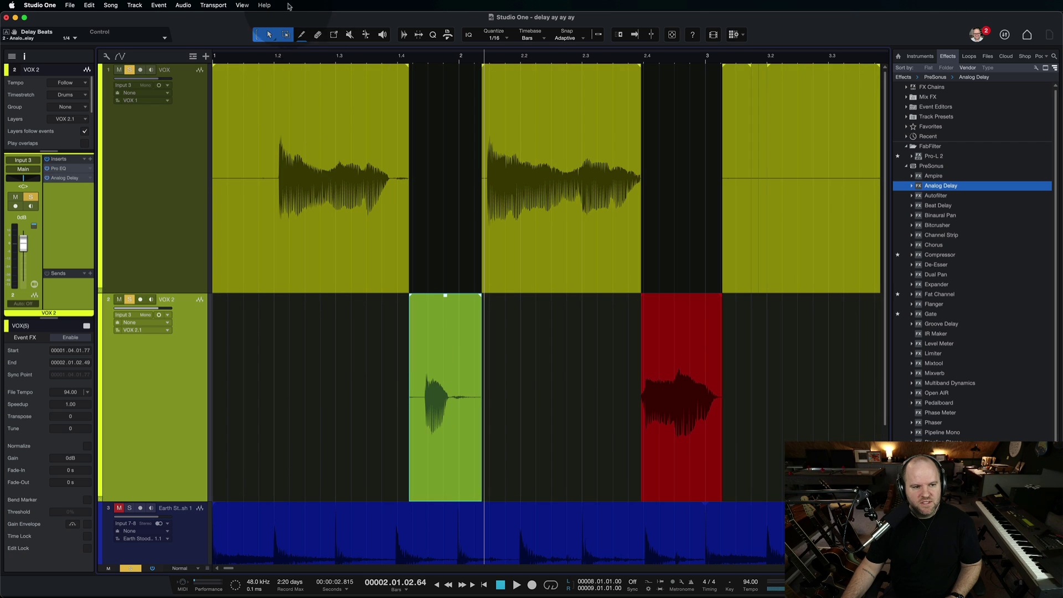
click(266, 88)
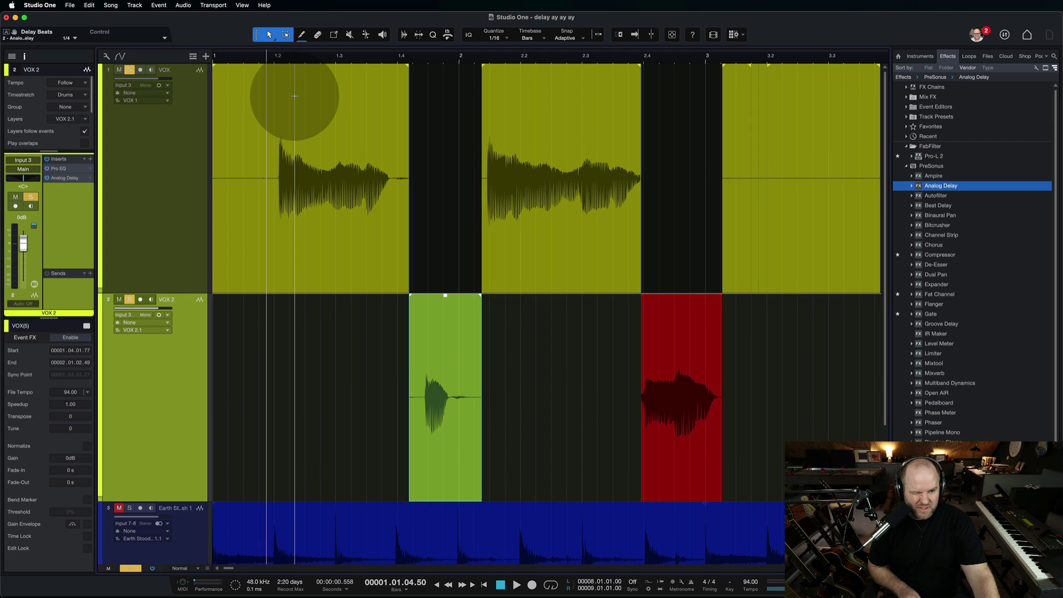
key(space)
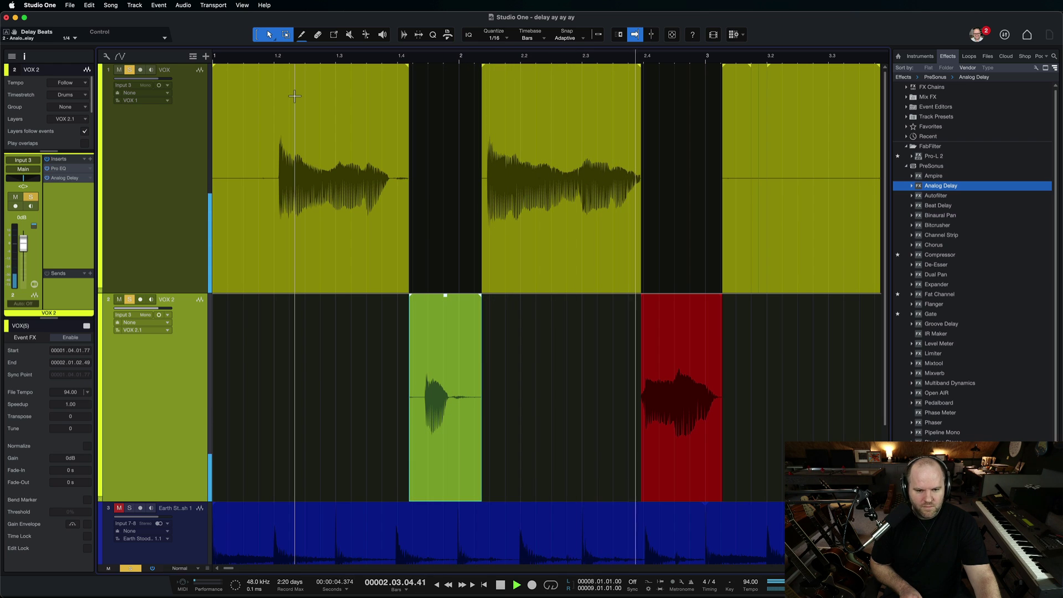
key(space)
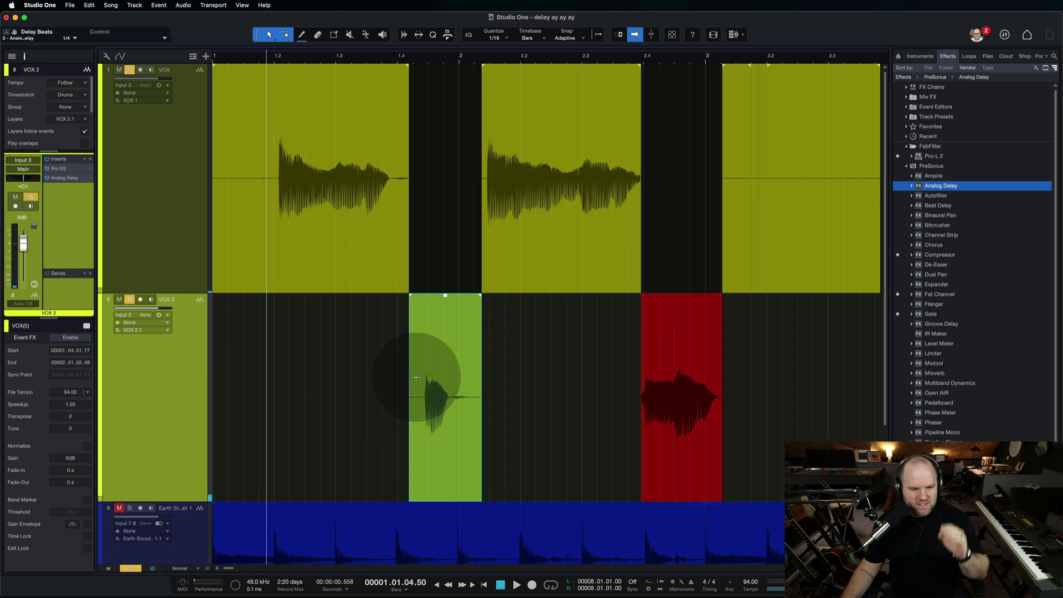
Undo the moves of the short word and the last word to VOX 2, along with the delay added there
key(super+z)
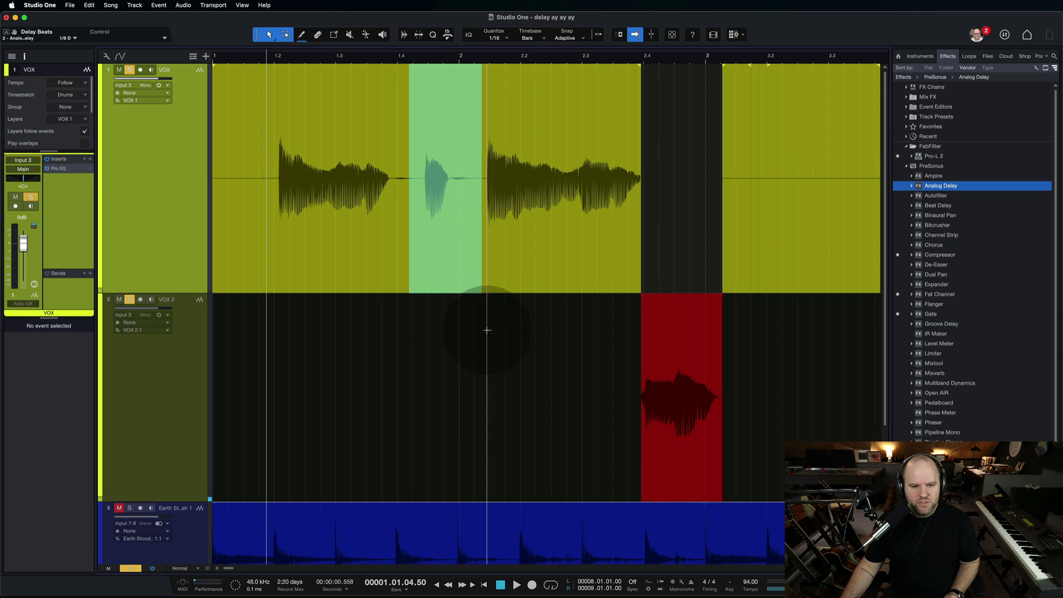
key(super+z)
click(434, 240)
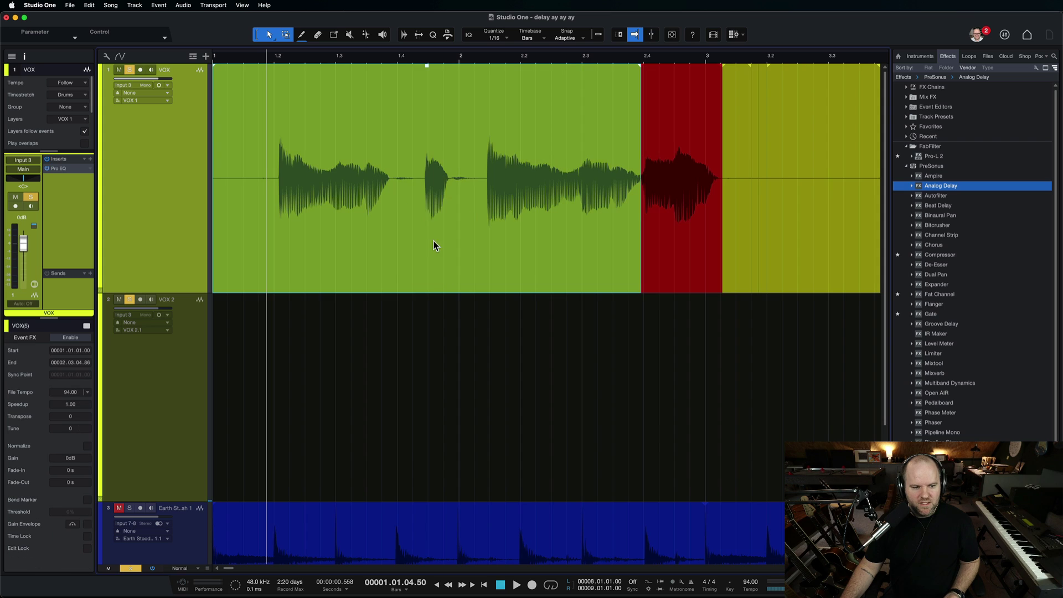
Copy the short word before bar 2 and the red last-word event from VOX onto VOX 2 at the same times
drag(410, 131, 475, 178)
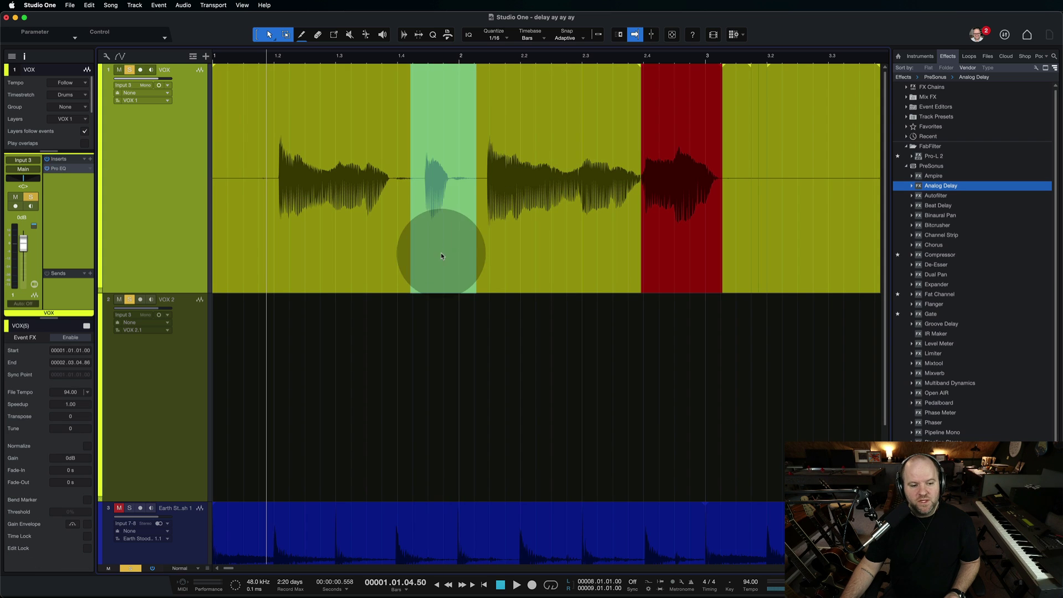
drag(441, 255, 436, 317)
click(667, 270)
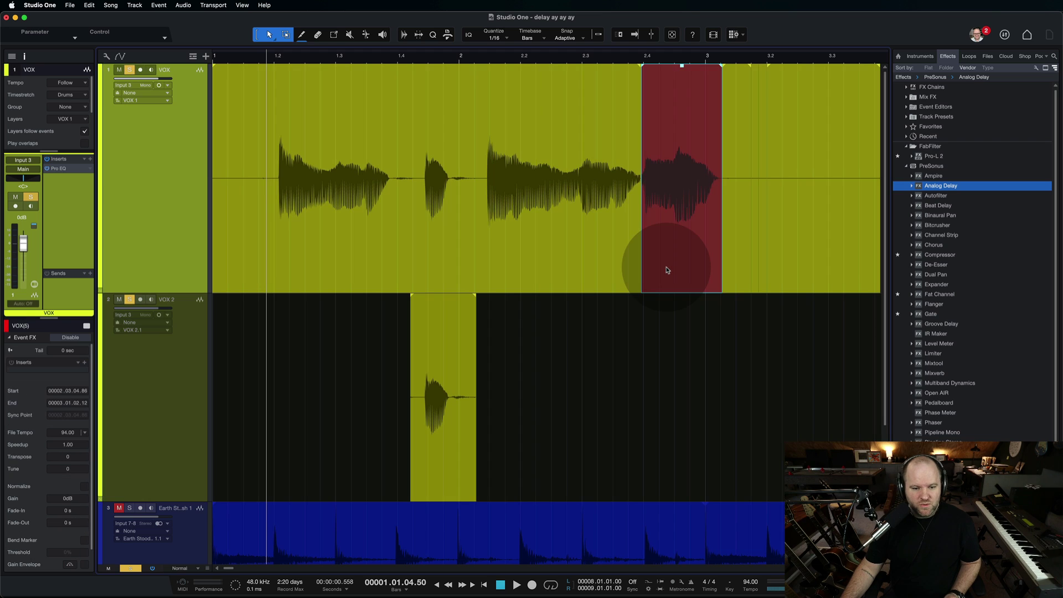
drag(668, 271, 662, 319)
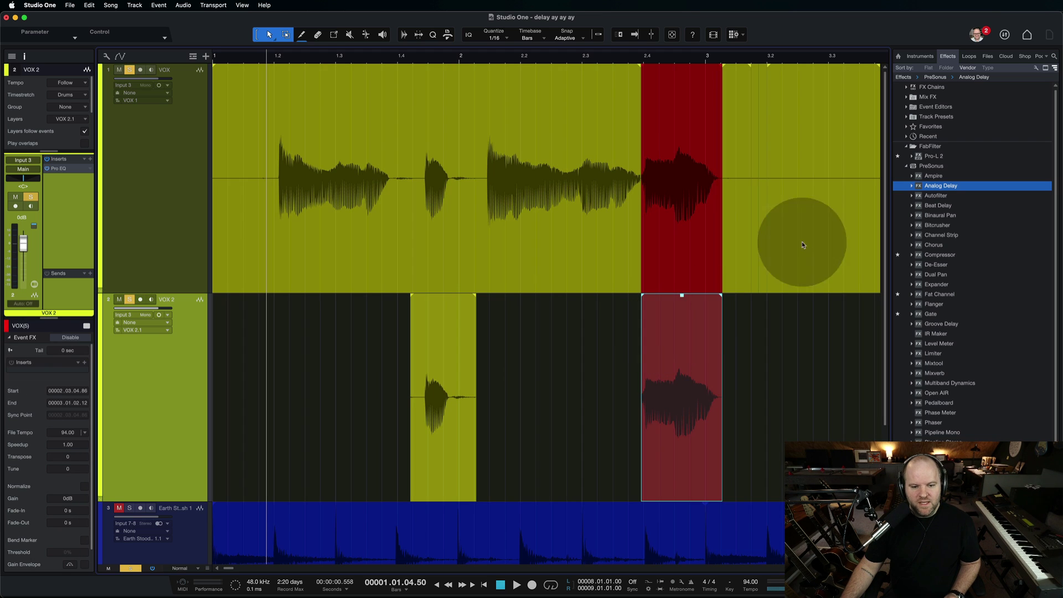
Insert the Analog Delay on VOX 2 again with a synced delay time of 1/4
drag(899, 183, 49, 186)
click(419, 229)
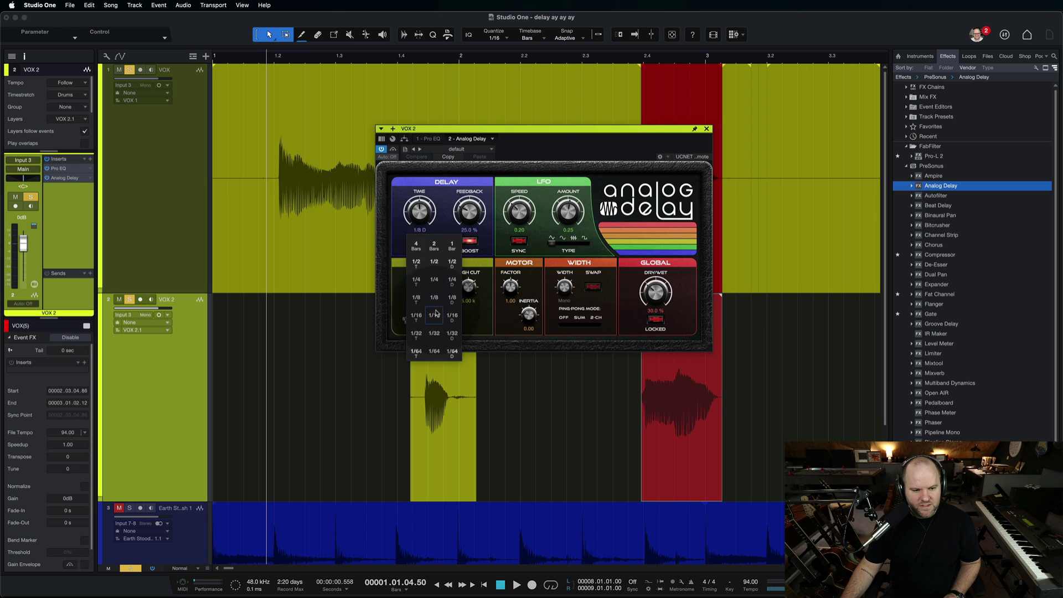
click(437, 282)
Play the vocal from just before its first word to hear the copied words with delay, and close the delay's window
key(space)
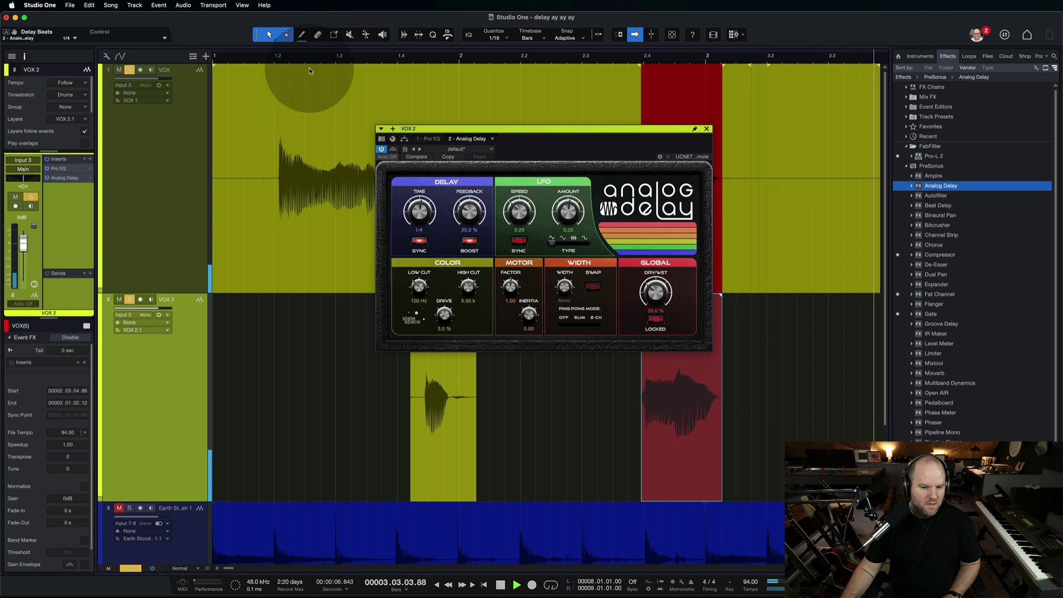
key(space)
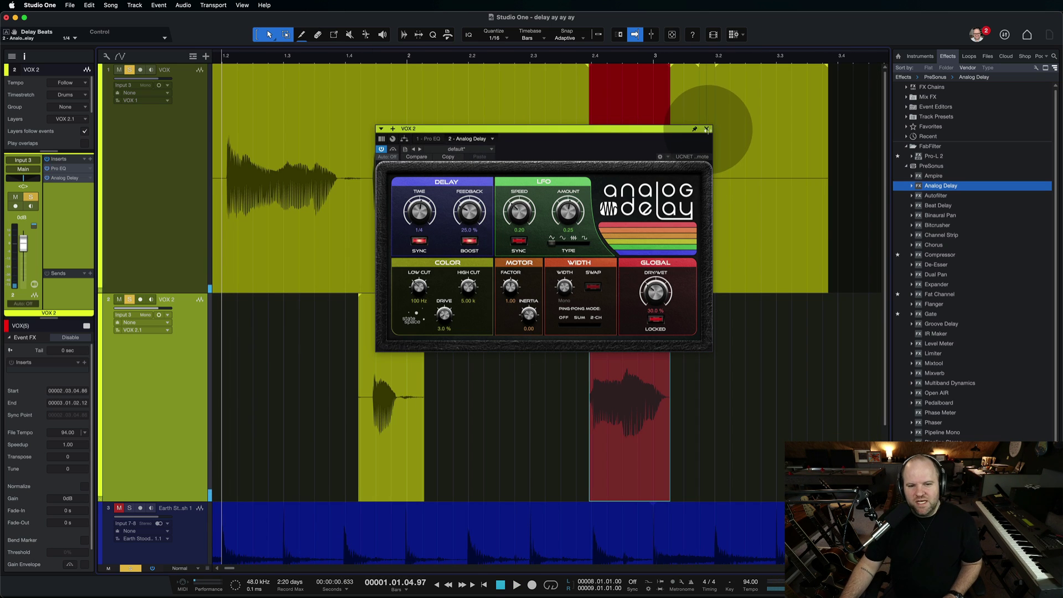
click(706, 128)
Select a range around the copied short word on VOX 2 and save the song
scroll(575, 254, down, 6)
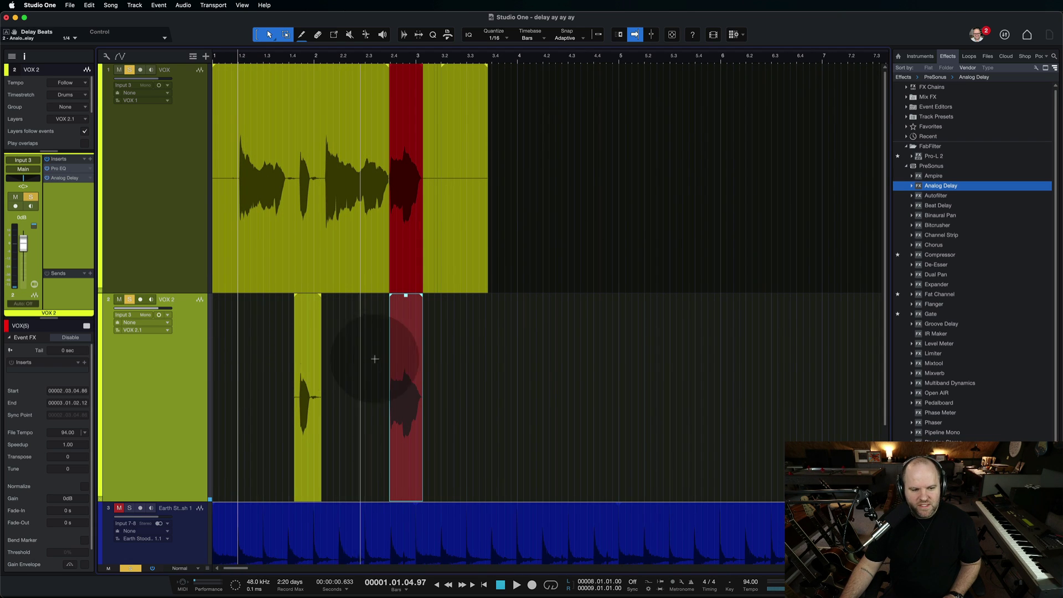
drag(351, 323, 241, 334)
key(w)
key(w)
key(w)
key(e)
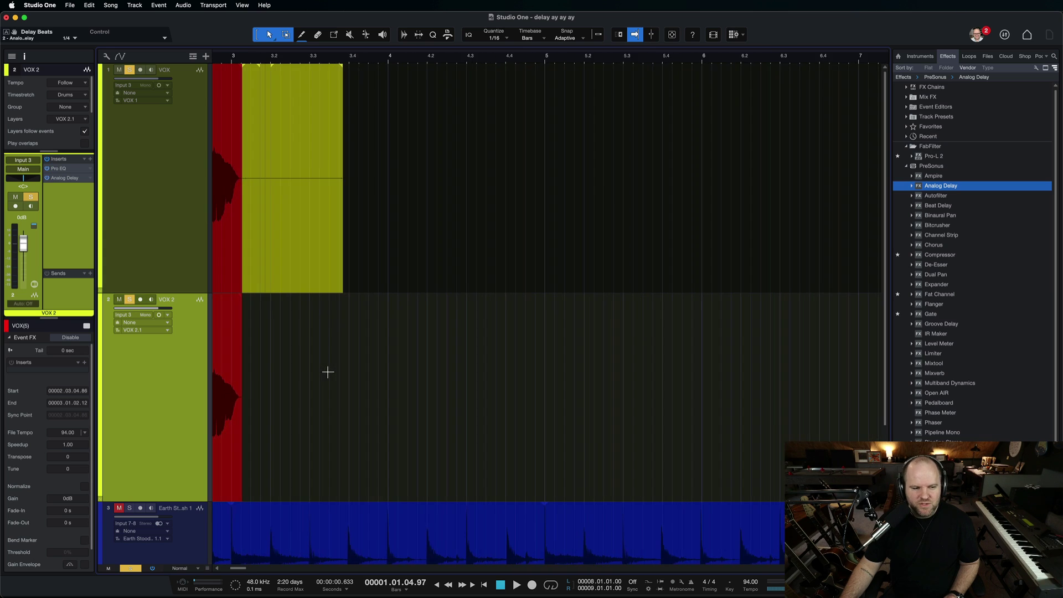
key(super+s)
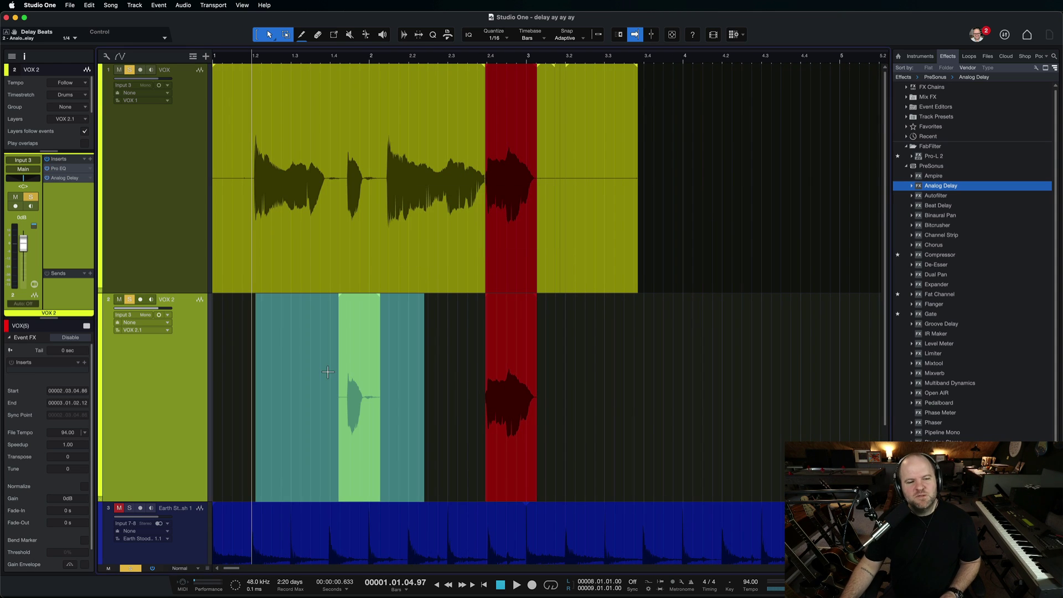
Delete the VOX 2 track together with its copied events
scroll(329, 372, up, 2)
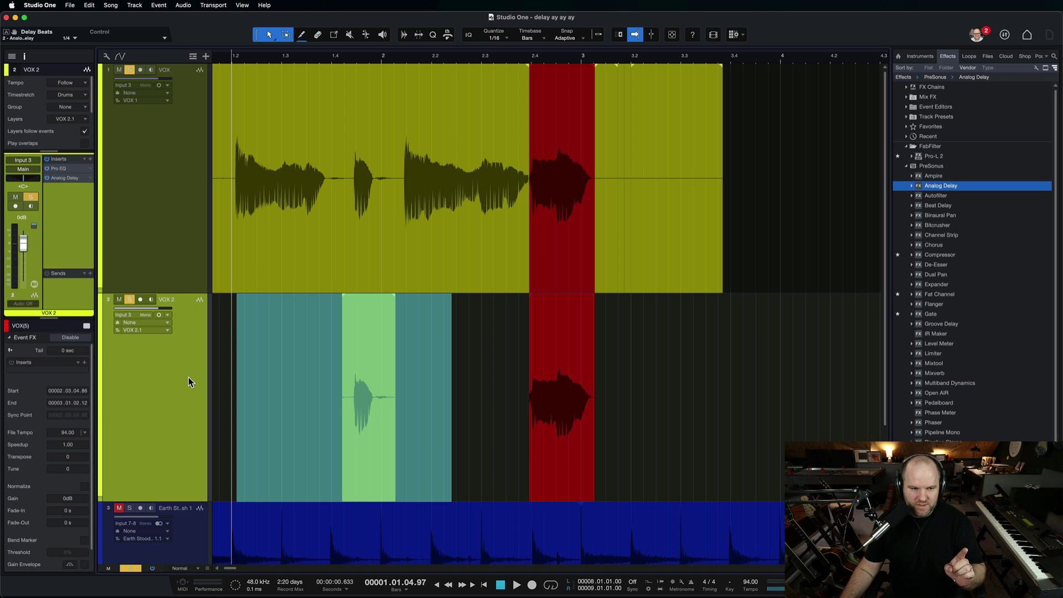
click(145, 402)
key(Delete)
Add an Analog Delay send to the VOX track, sync its delay time at 1/4, and close the delay's window
click(183, 285)
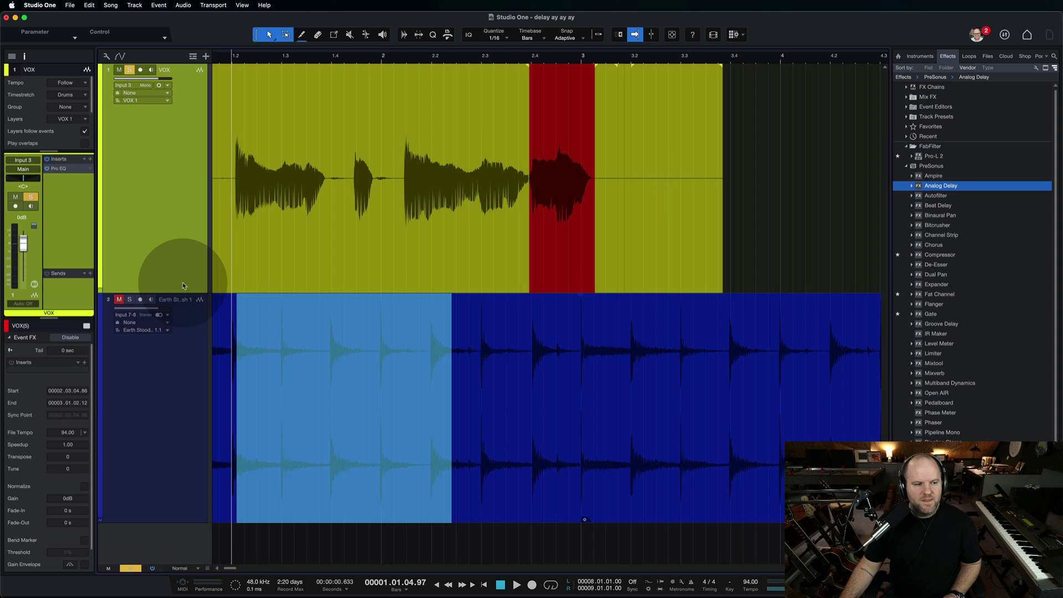
click(67, 275)
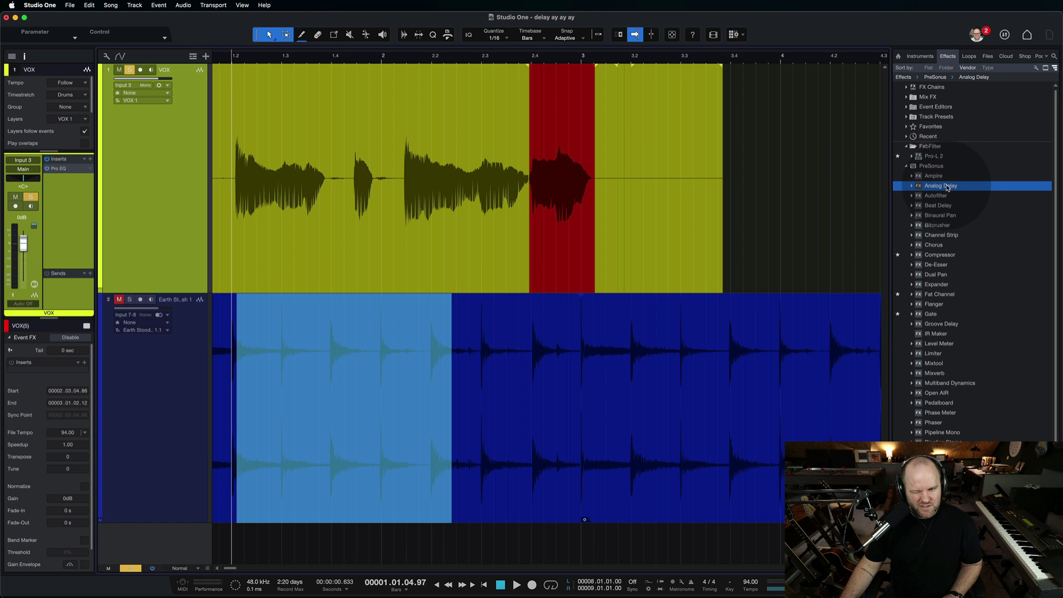
drag(947, 188, 64, 287)
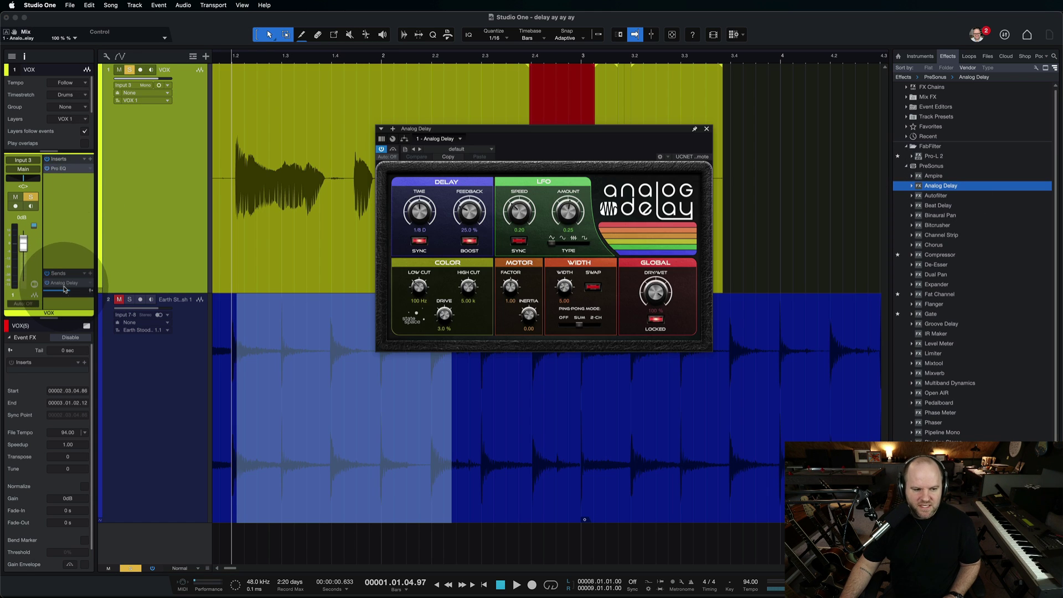
click(428, 233)
click(436, 286)
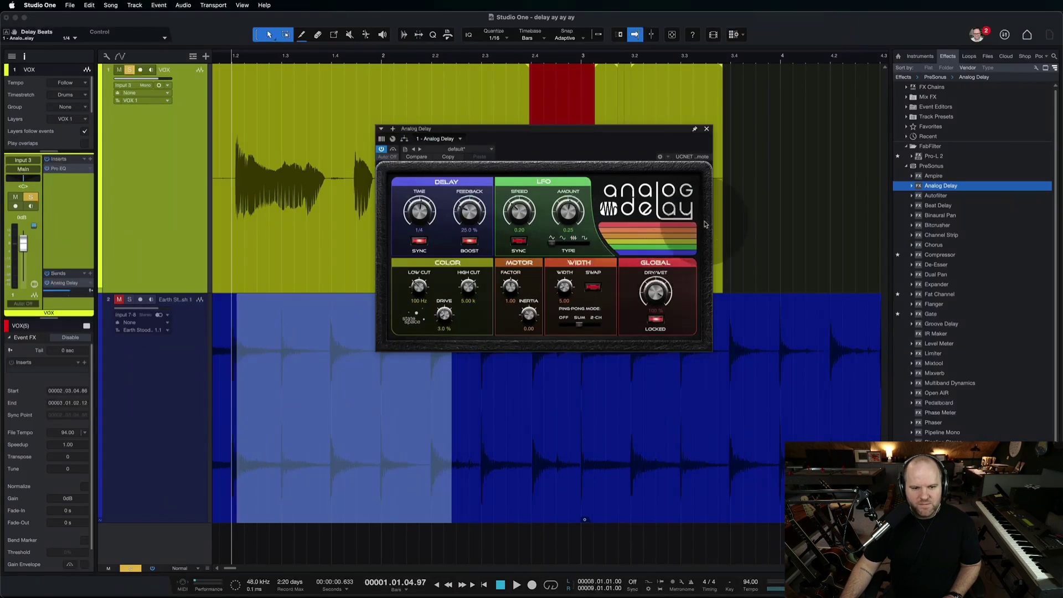
click(709, 129)
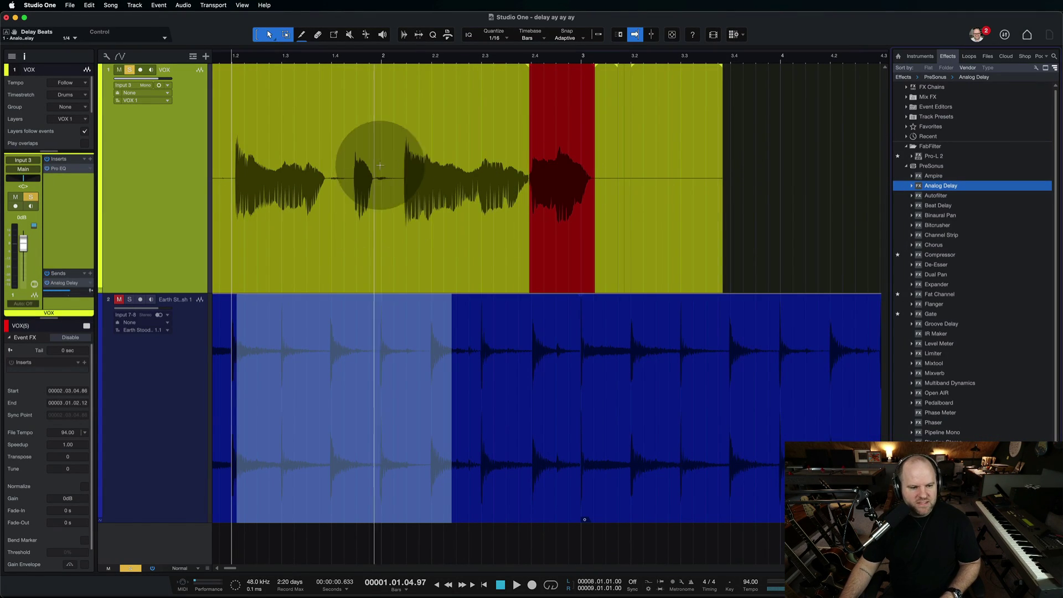
Show the mixer with the Analog Delay FX channel and play the vocal from just before its first word
key(F3)
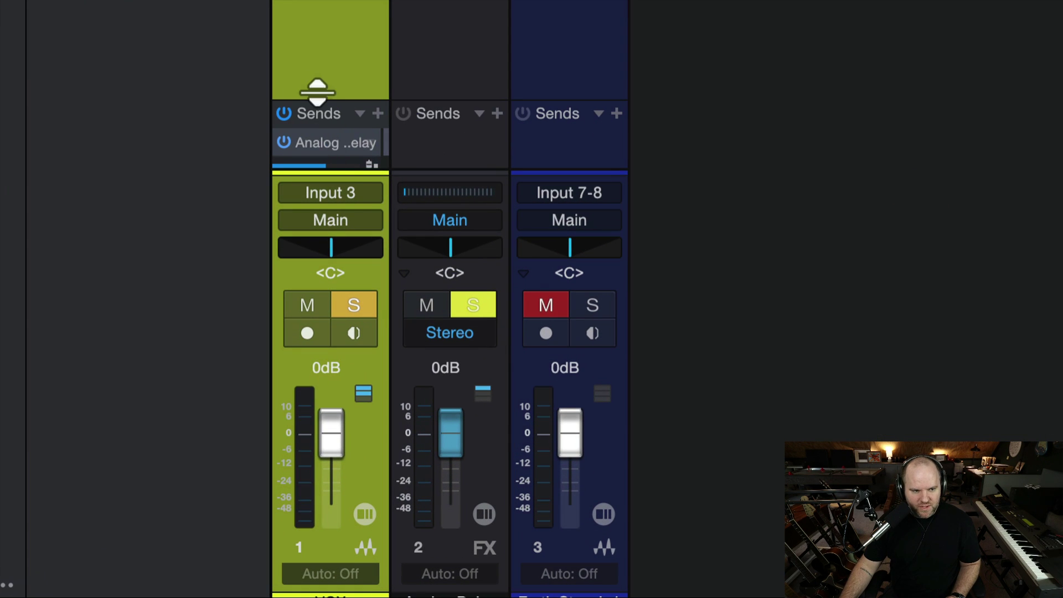
drag(318, 92, 317, 18)
click(435, 124)
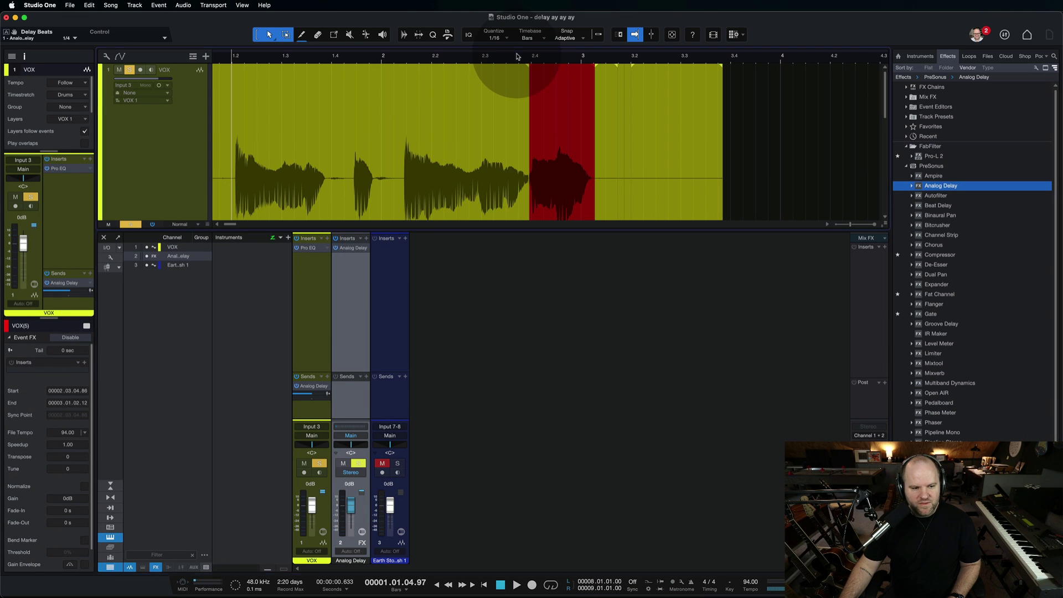
click(517, 56)
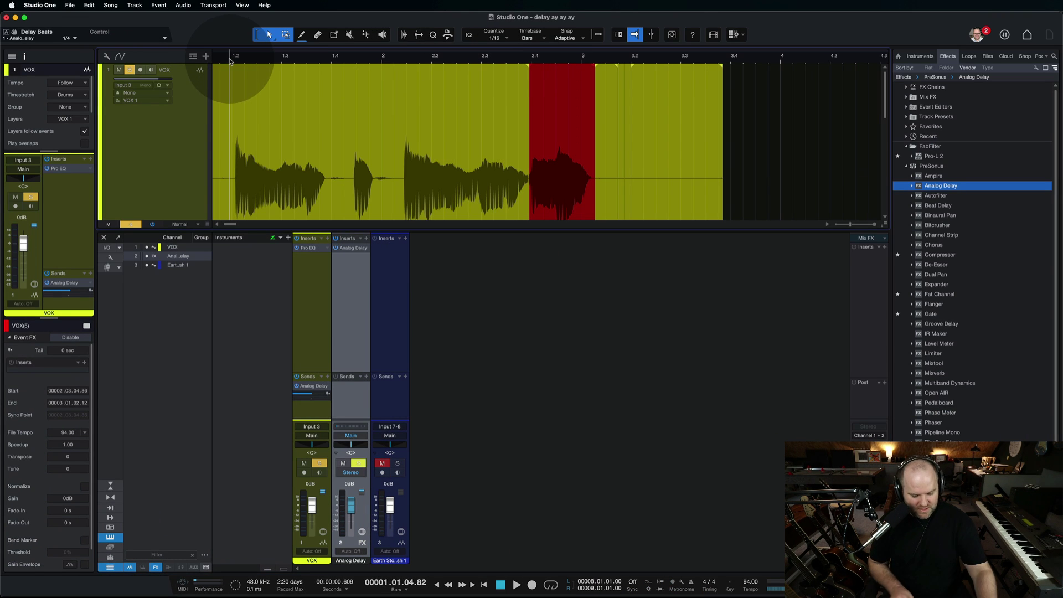
key(space)
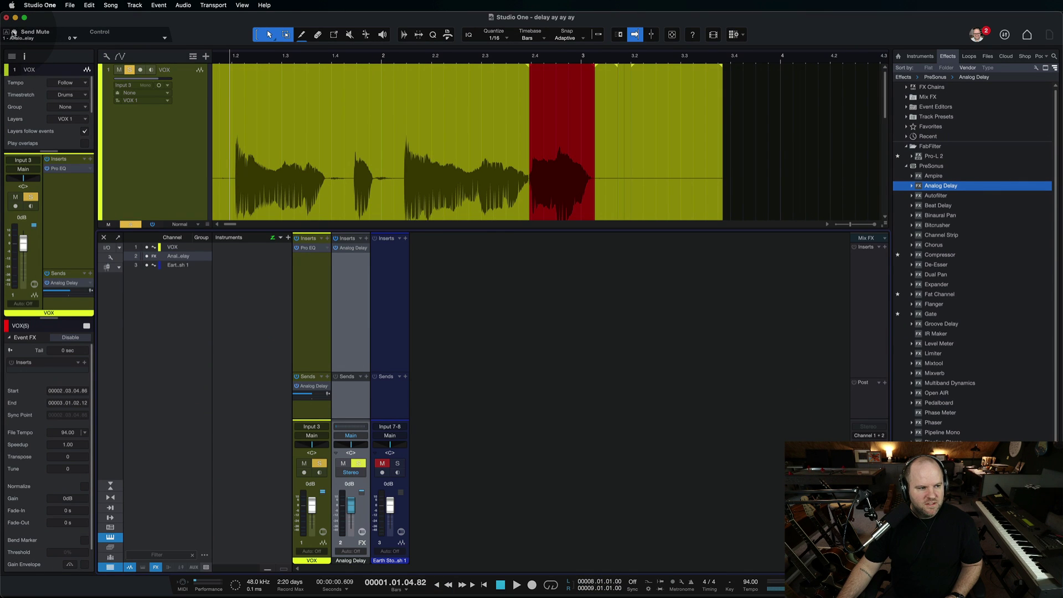
Add an automation envelope for the Analog Delay send's Send Mute parameter to the VOX track and play the vocal briefly
drag(14, 31, 430, 164)
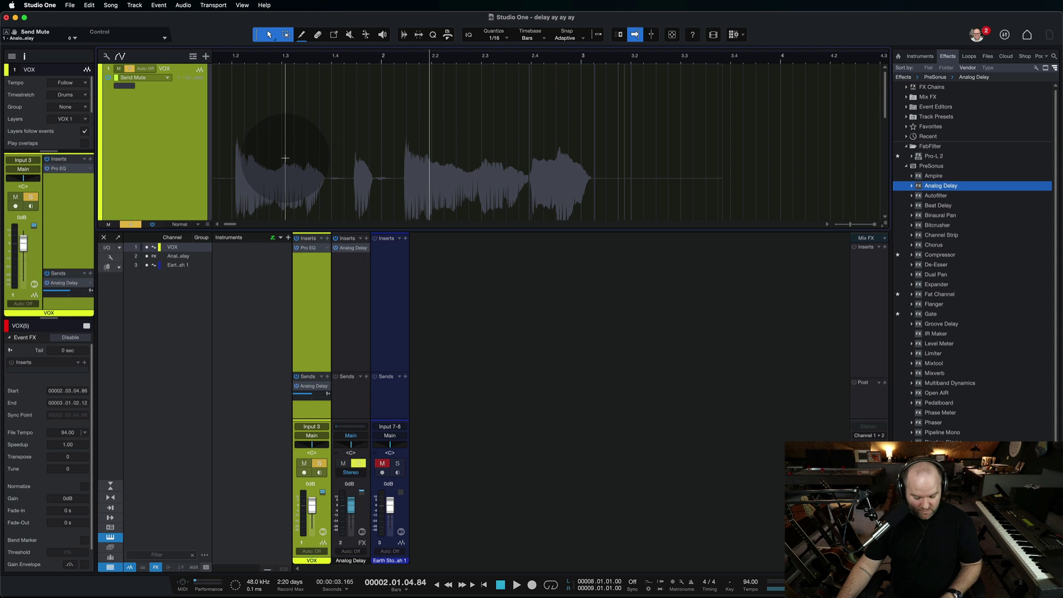
key(F3)
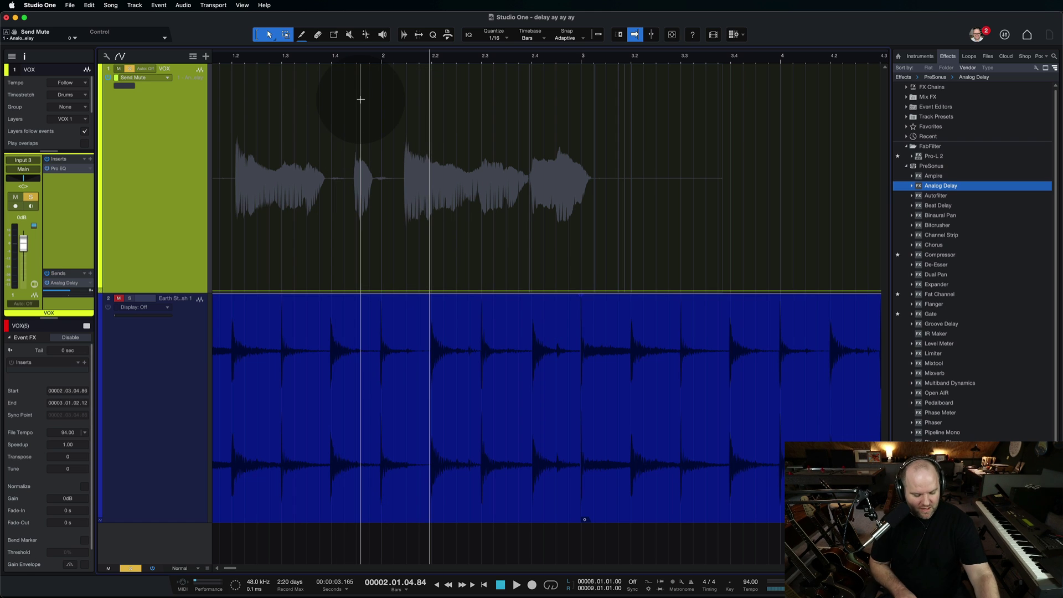
key(space)
key(space)
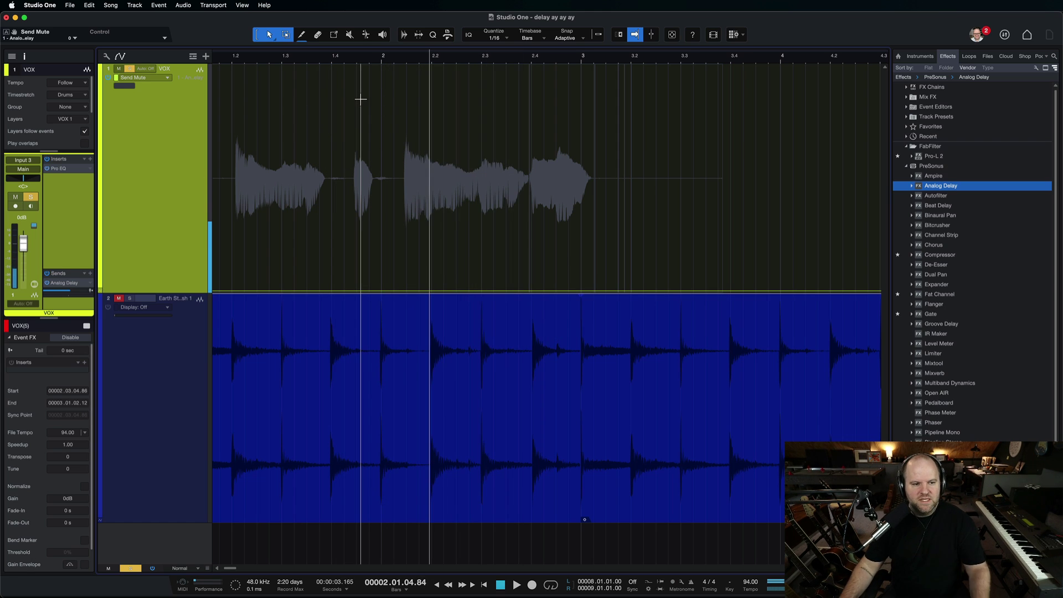
key(F3)
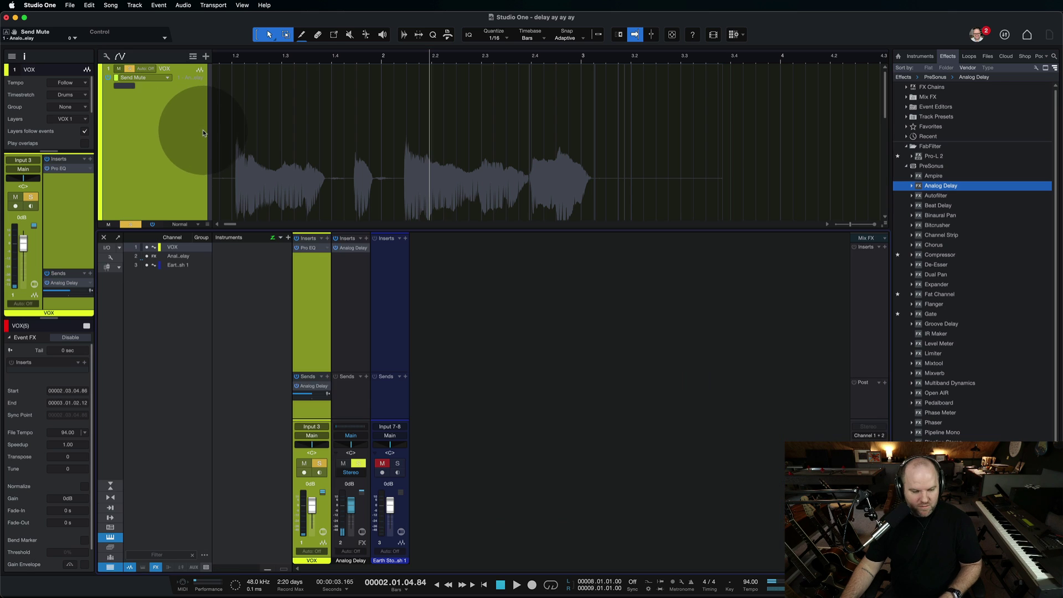
Mute the Analog Delay send on the VOX channel and play the vocal from its third word to hear it without delay
click(297, 387)
key(super+space)
scroll(365, 157, down, 5)
scroll(366, 159, up, 3)
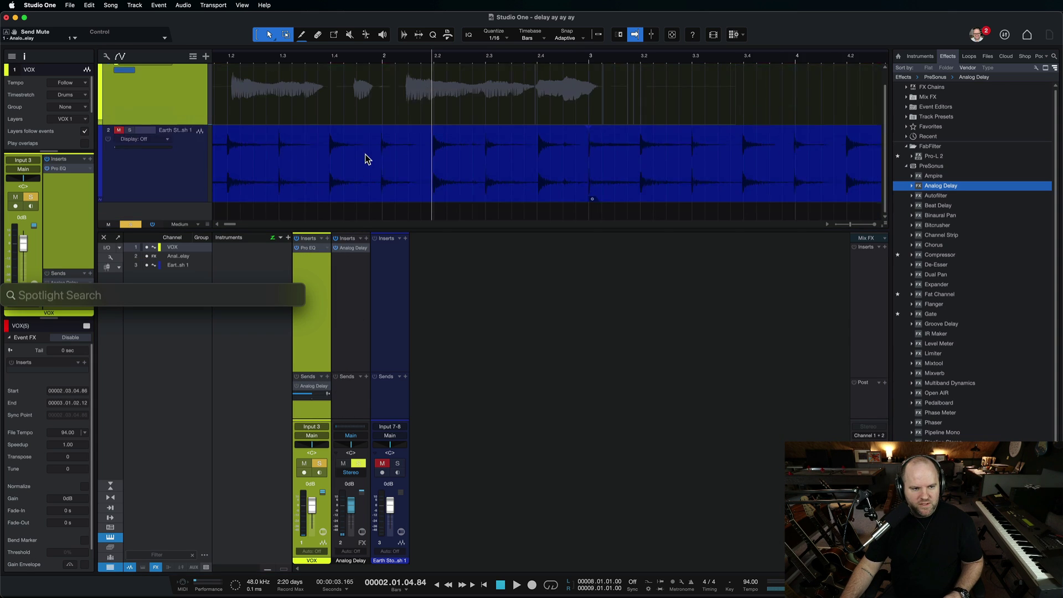
click(297, 386)
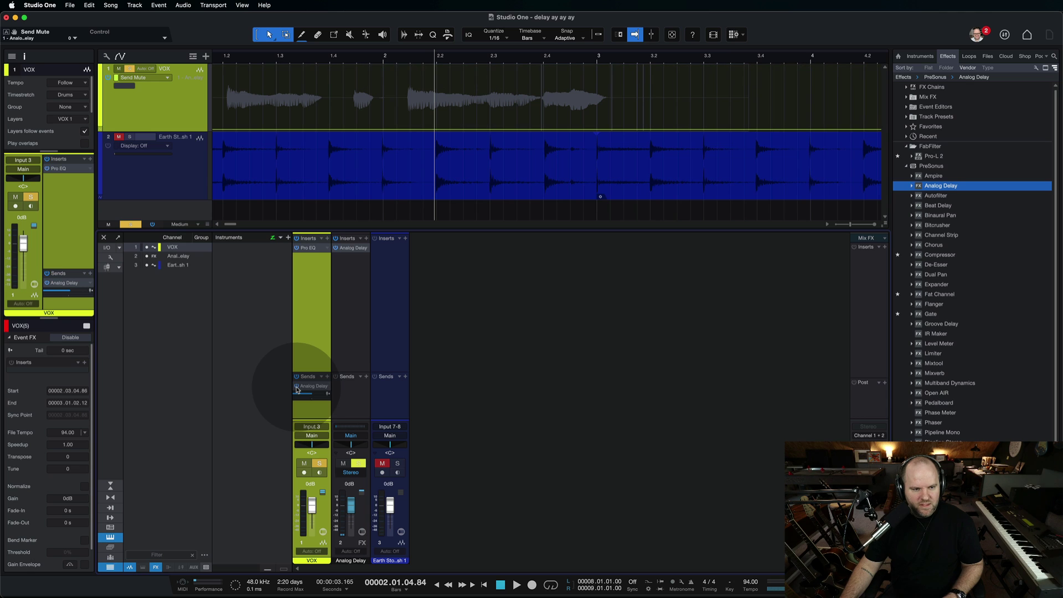
click(297, 387)
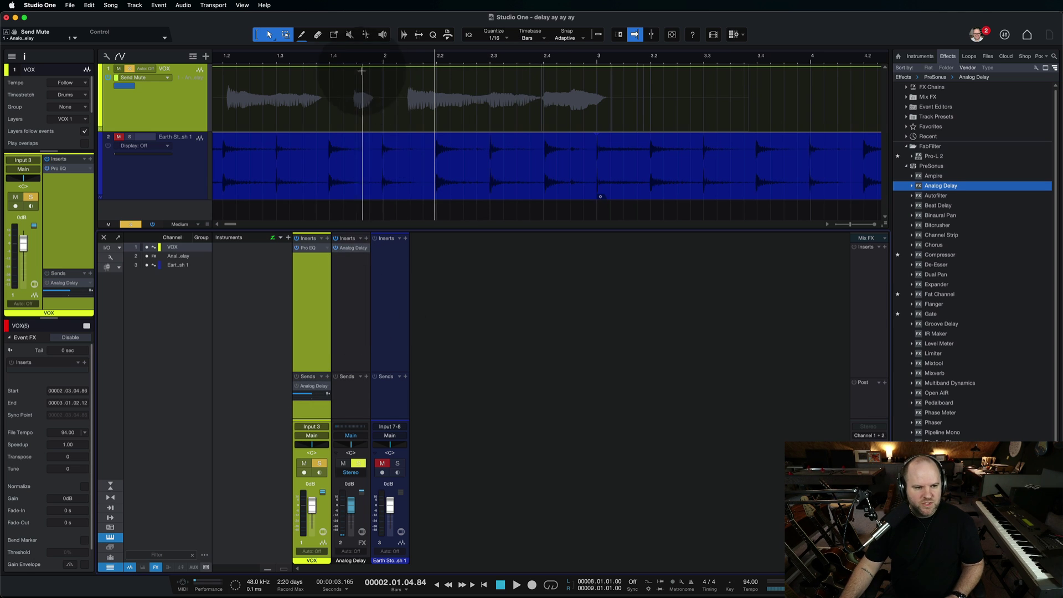
click(428, 94)
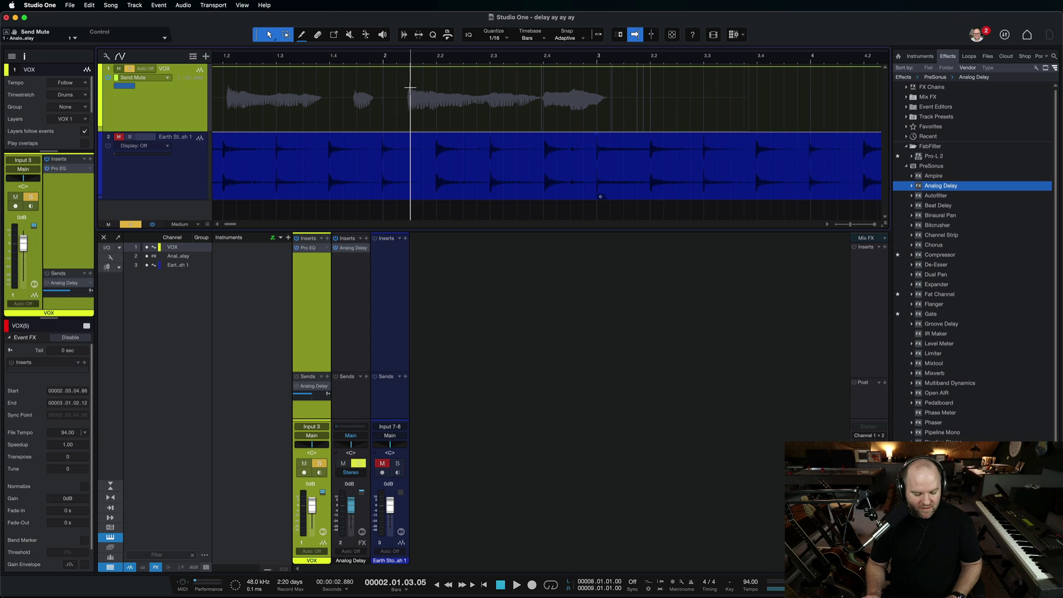
key(space)
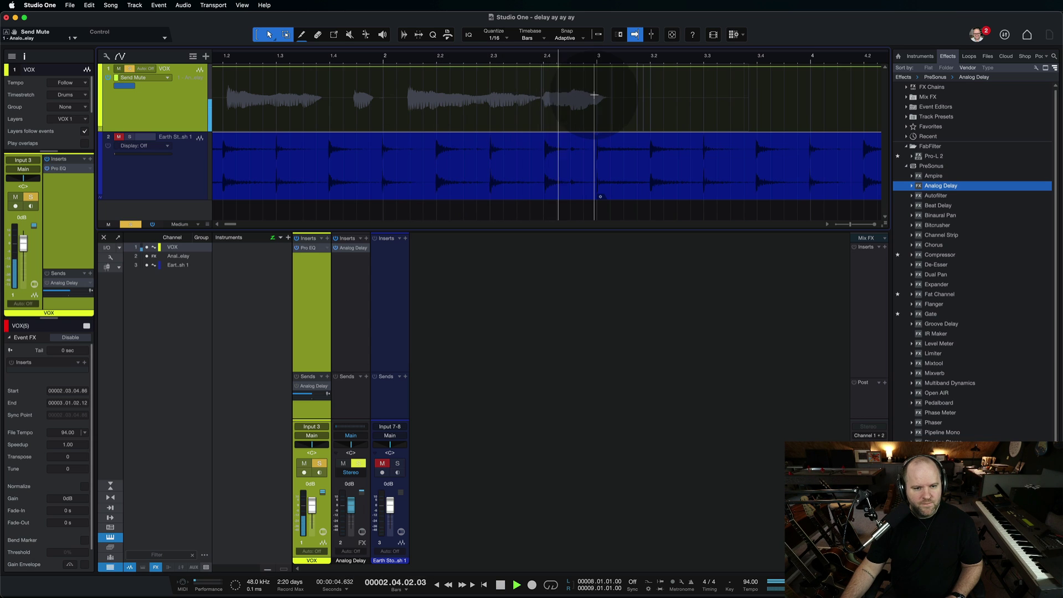
key(space)
Select a range around the vocal's last word and lower its Send Mute automation to 0
scroll(581, 94, up, 5)
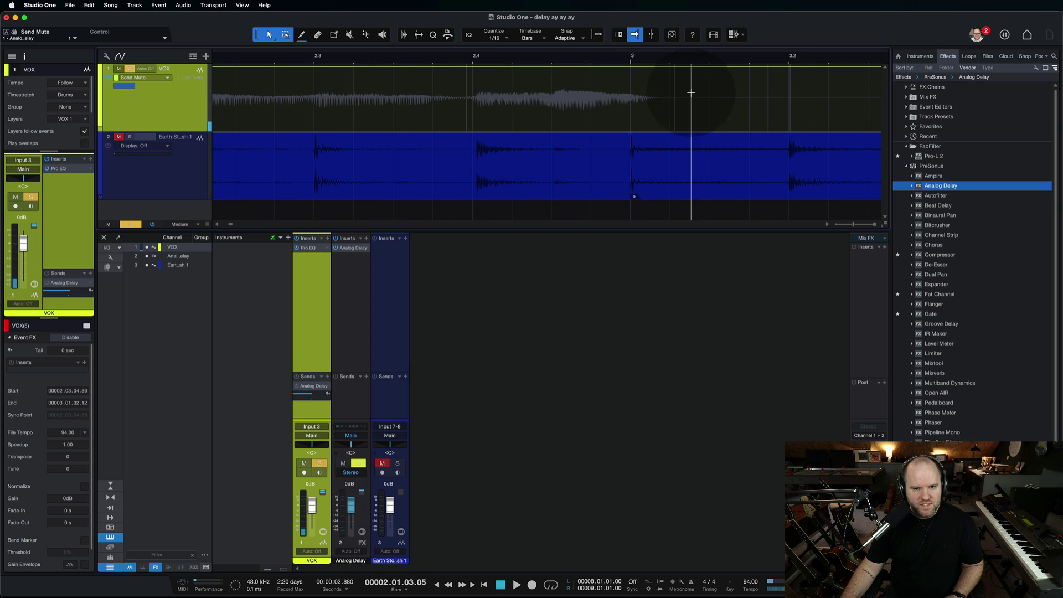
drag(462, 79, 693, 79)
drag(574, 71, 588, 118)
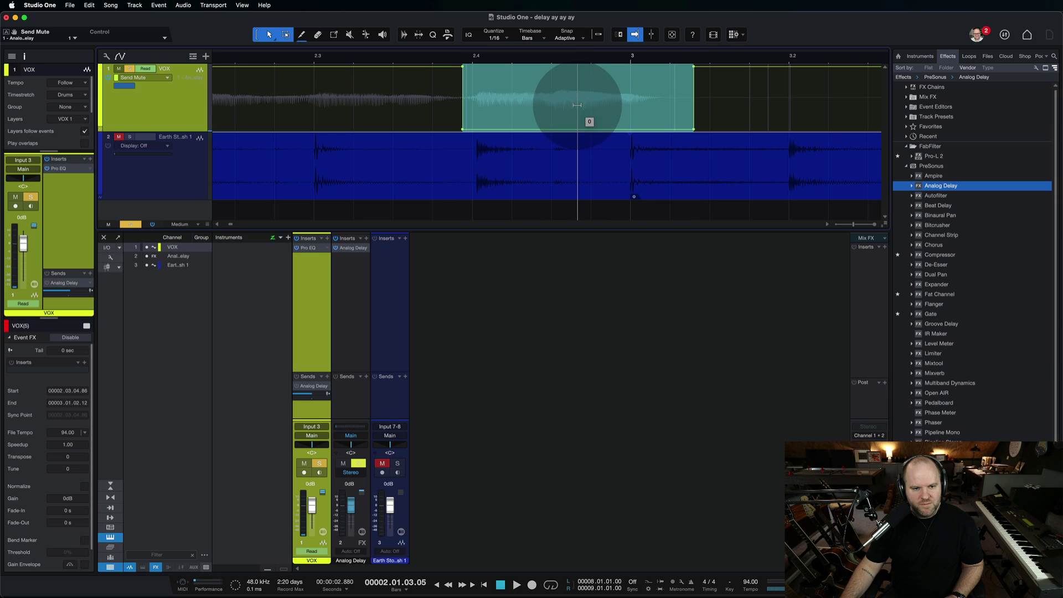
Play the vocal from just before its third word to hear the delay on the last word
scroll(467, 103, down, 3)
click(417, 111)
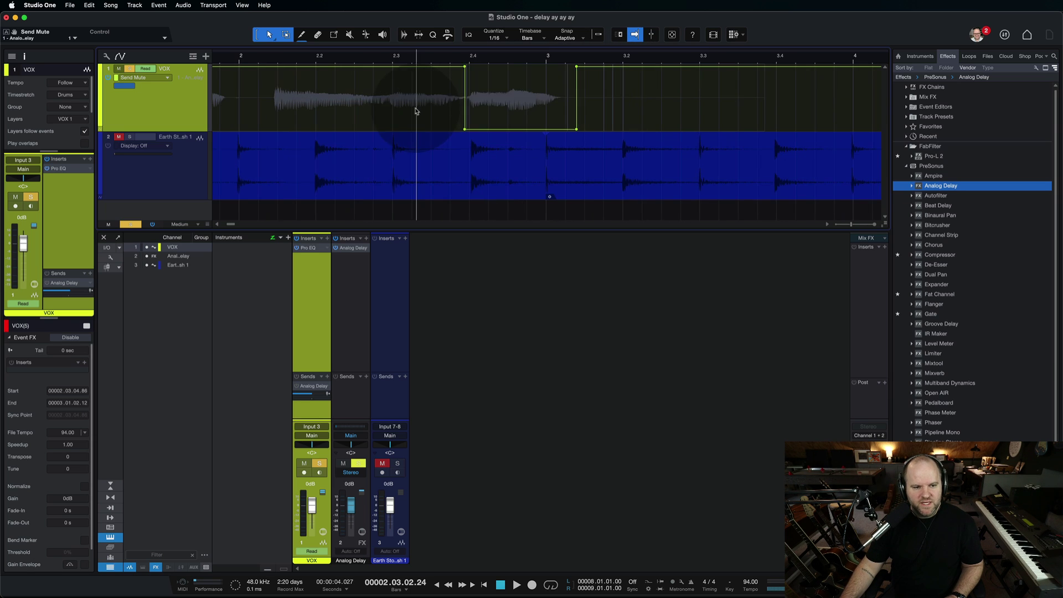
scroll(499, 108, down, 4)
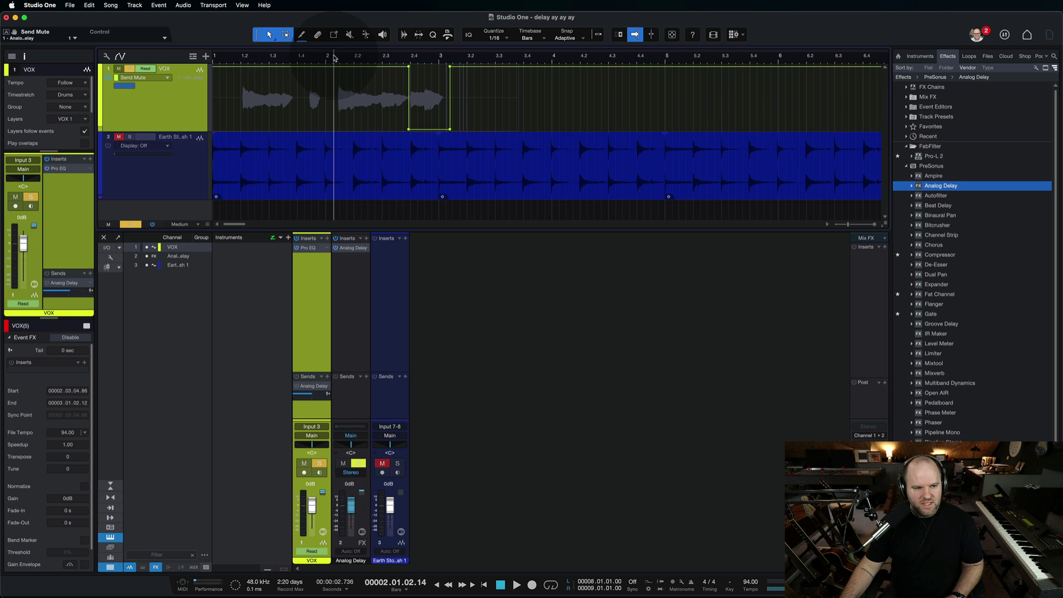
key(space)
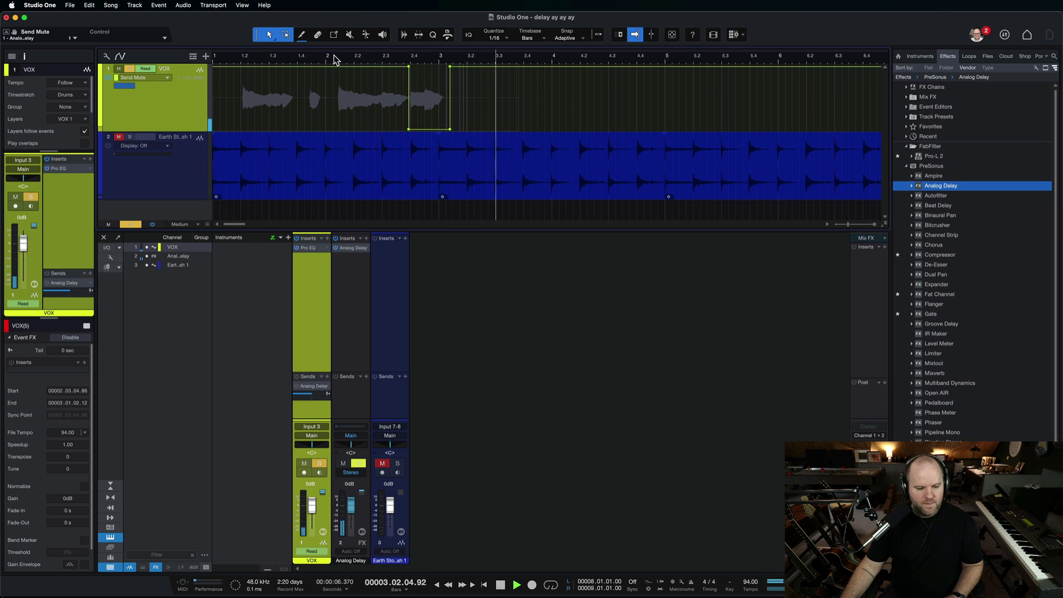
key(space)
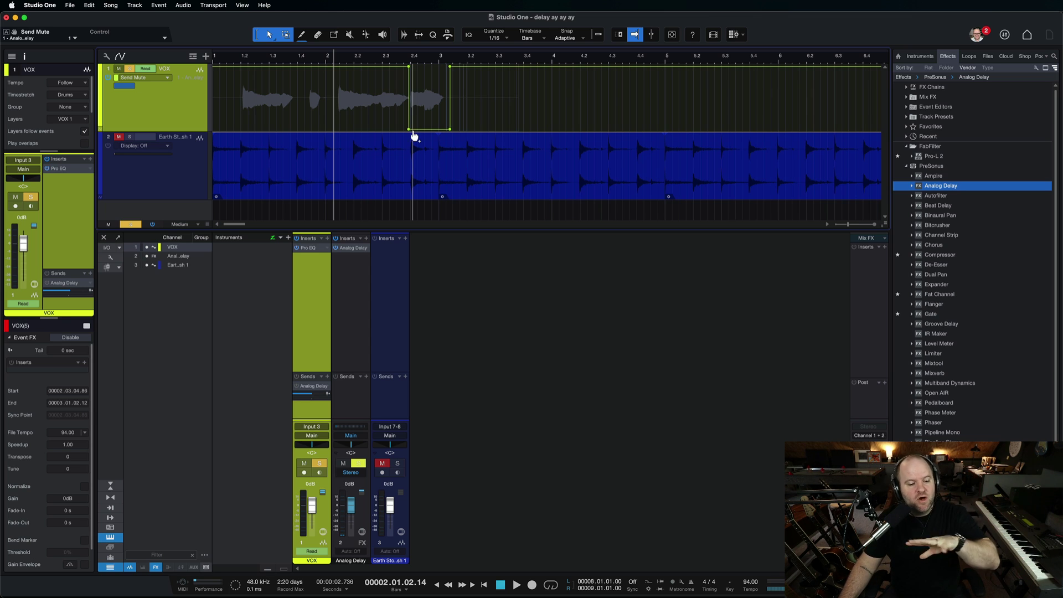
Select a range around the short second word and lower its Send Mute automation to the bottom to unmute the send
scroll(308, 75, up, 5)
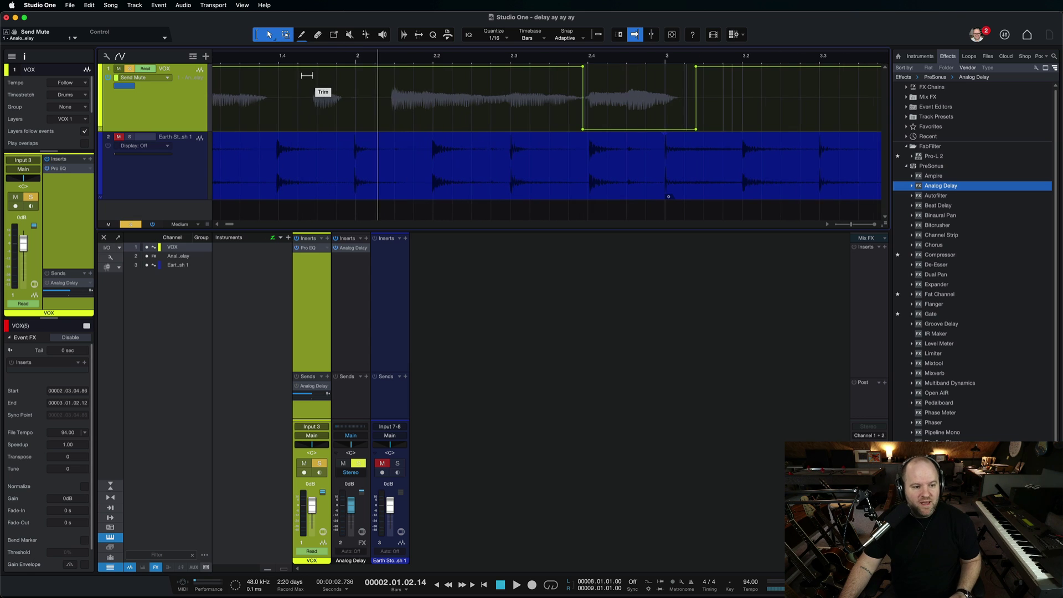
click(329, 119)
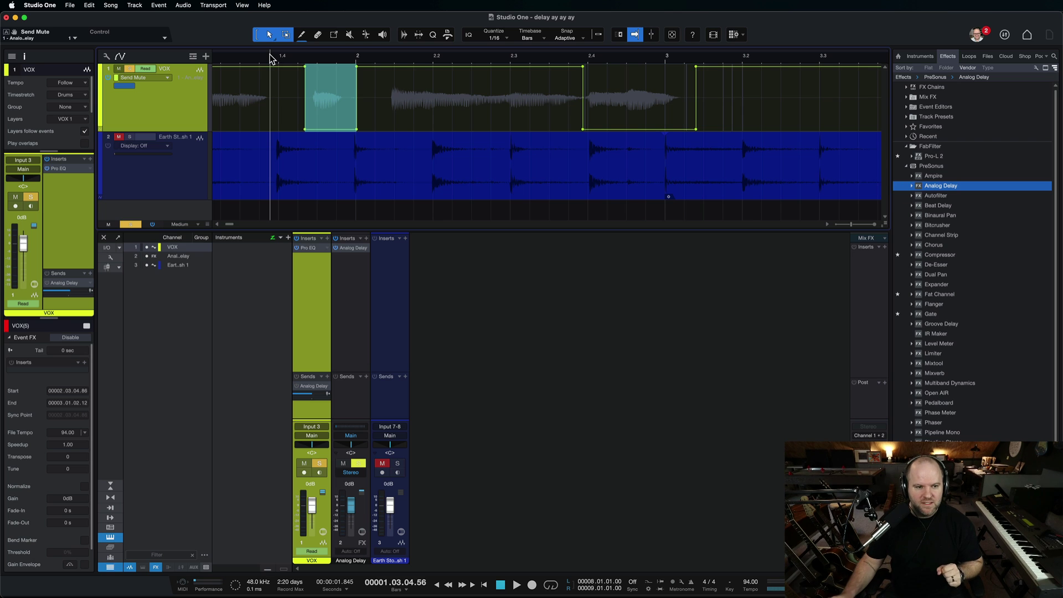
scroll(451, 117, down, 5)
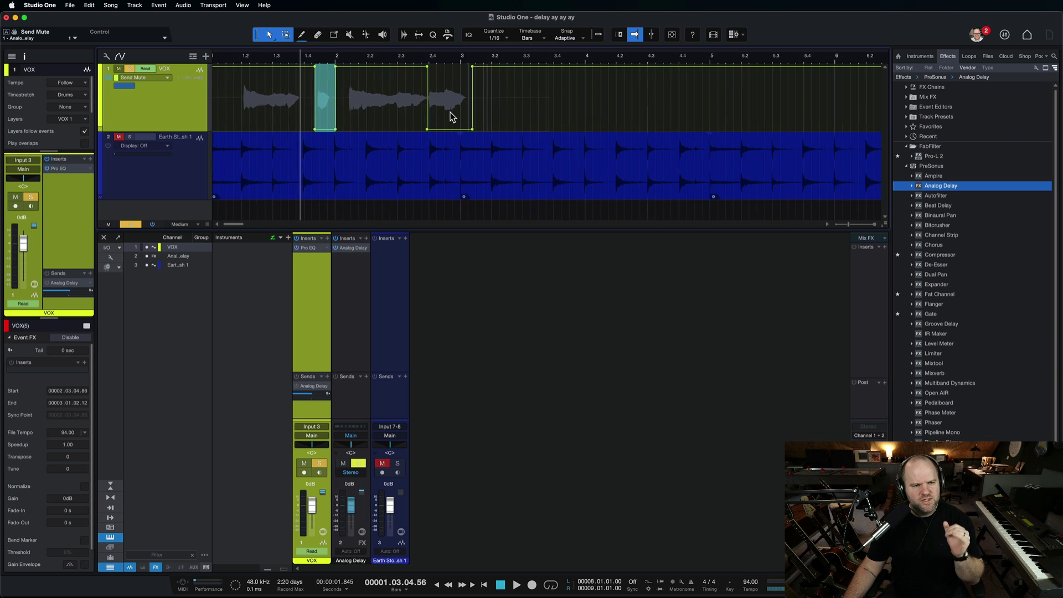
scroll(454, 117, up, 1)
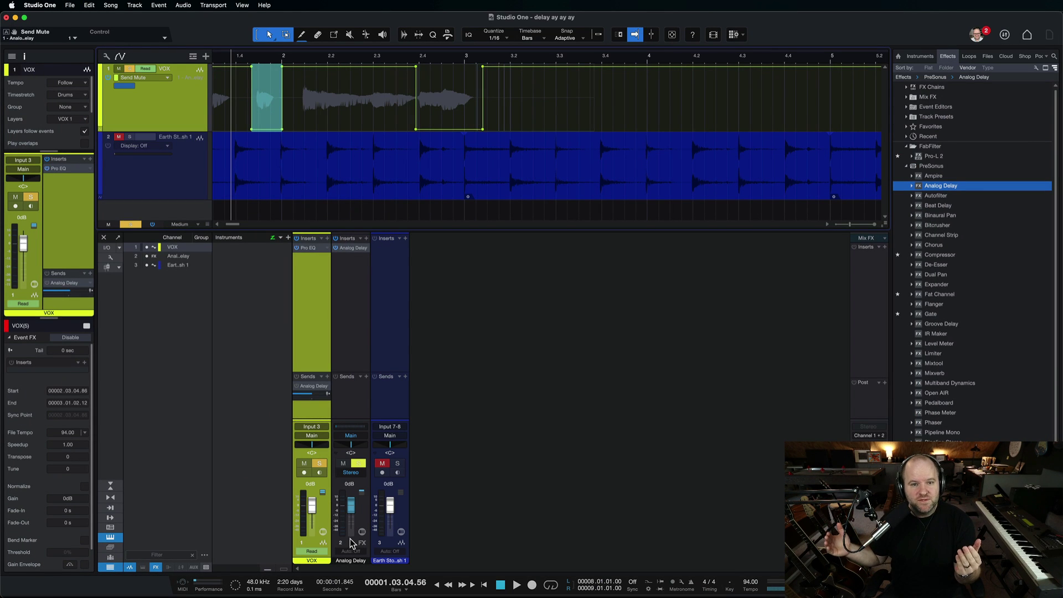
Hide the track automation to view the vocal events, and show the Send Mute envelope again
click(341, 404)
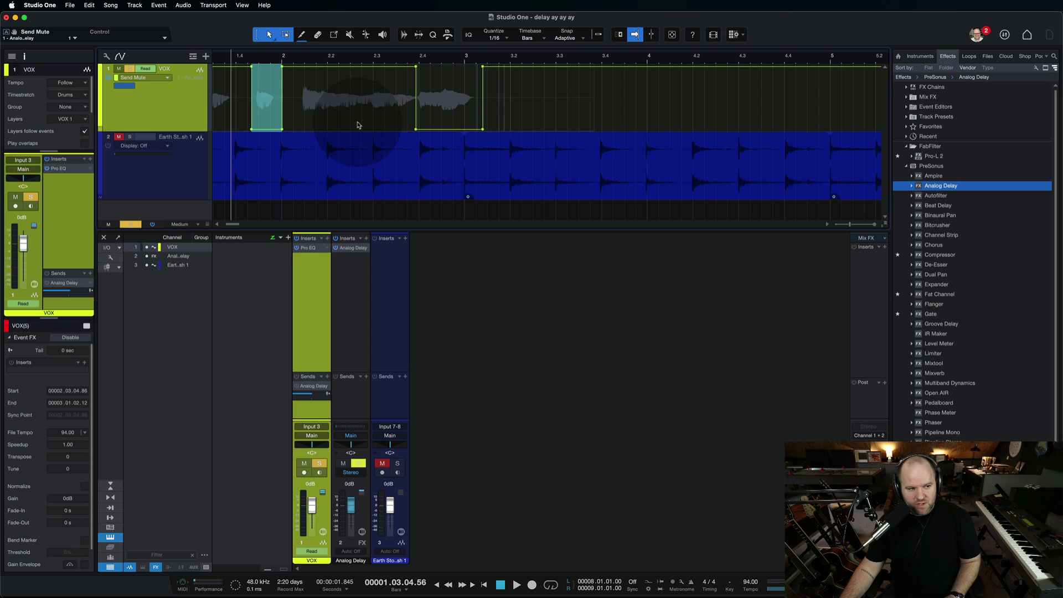
key(a)
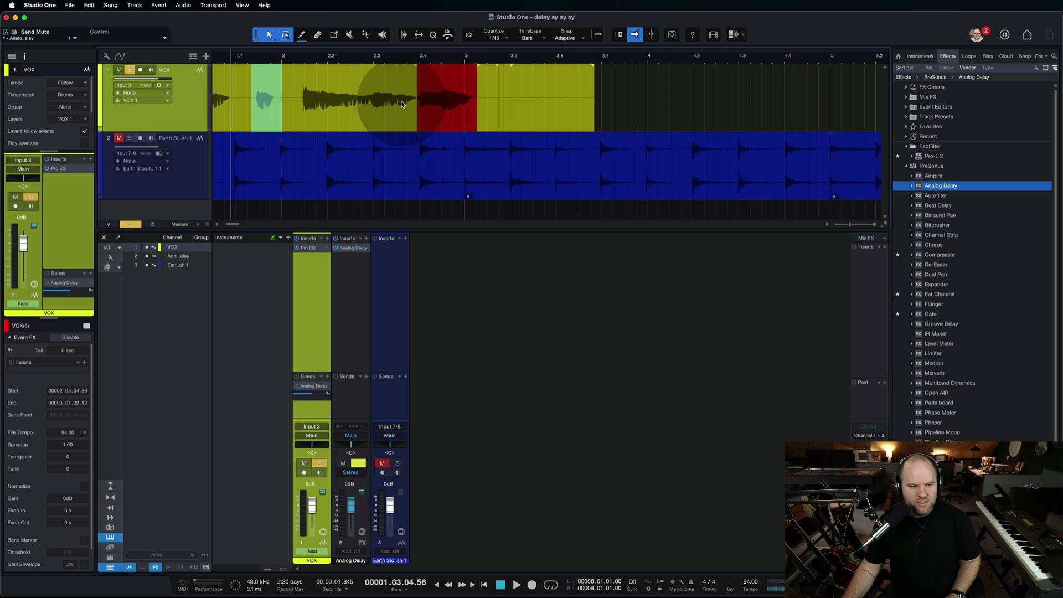
key(a)
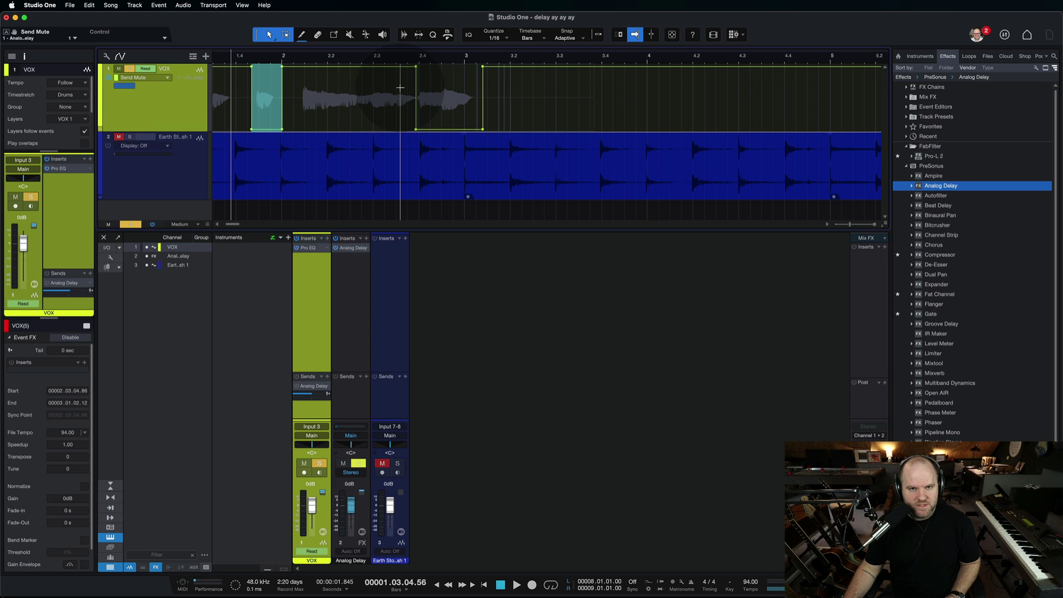